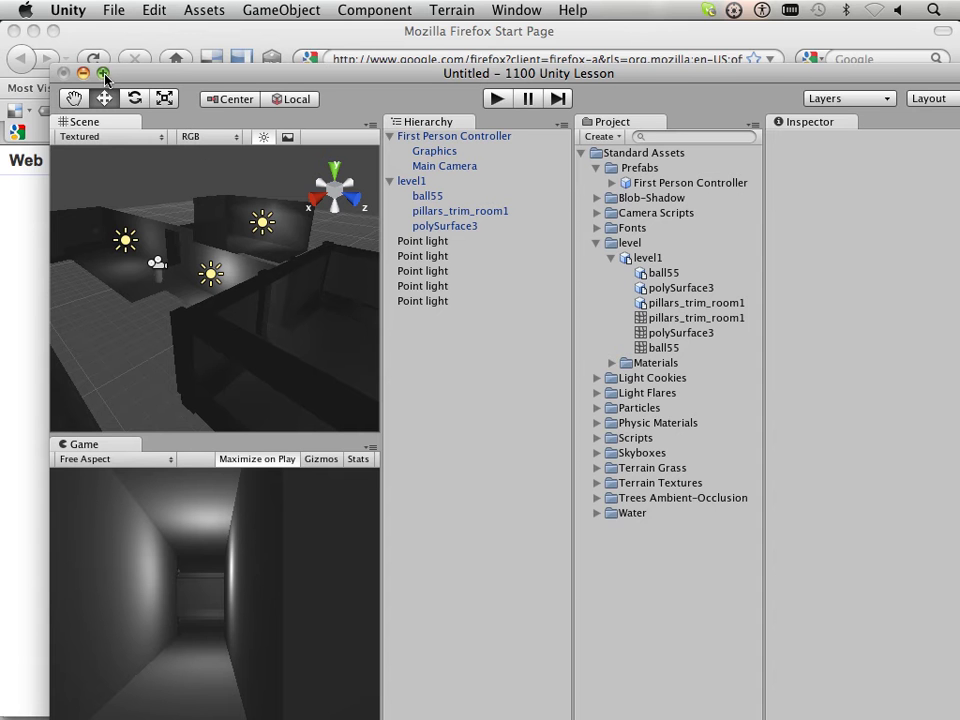
Step: Maximize the Unity editor to full screen and scroll the Scene view of the level1 corridor
{"action": "left_click", "coordinate": [103, 73]}
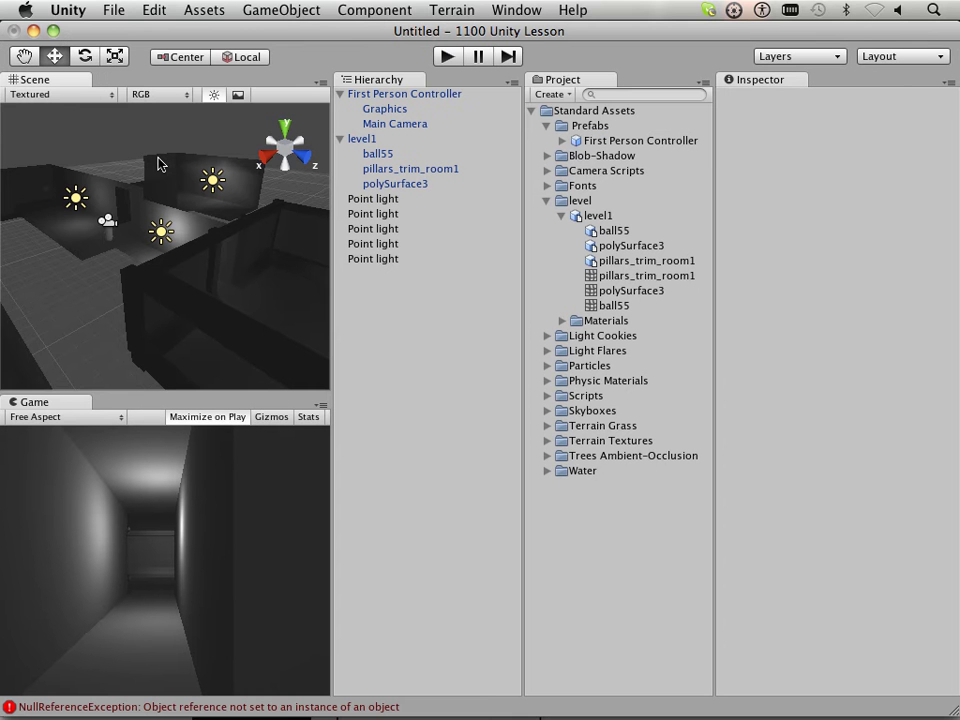
{"action": "scroll", "coordinate": [158, 164], "scroll_direction": "down", "scroll_amount": 2}
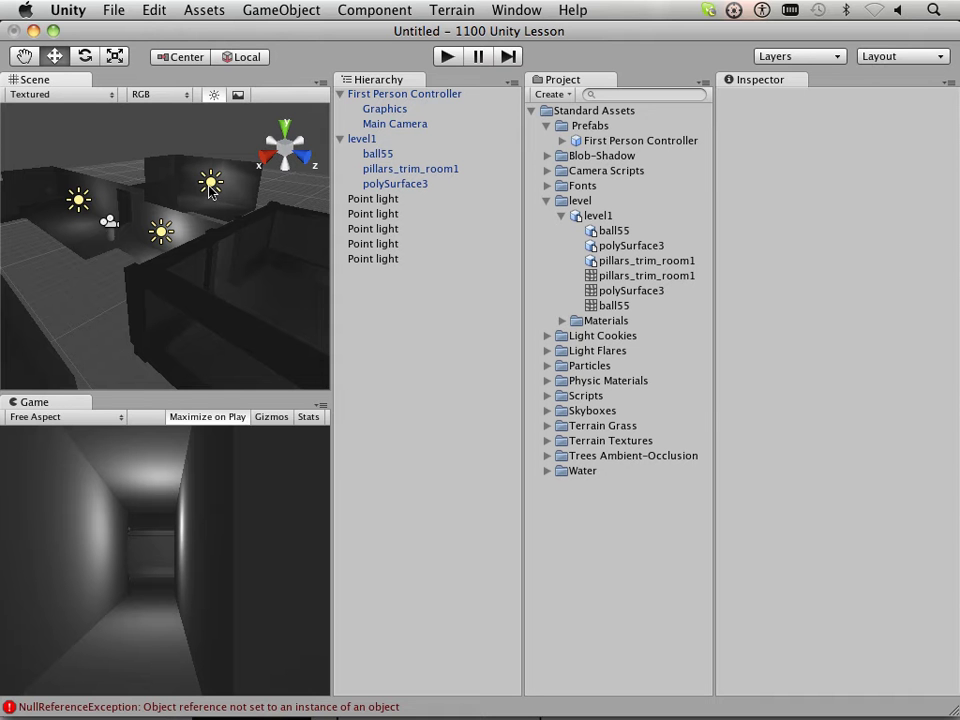
Step: Move the last point light with its gizmo arrows to about X -1.30, Y 1.97, Z 7.33
{"action": "left_click", "coordinate": [158, 236]}
{"action": "mouse_move", "coordinate": [108, 254]}
{"action": "left_mouse_down"}
{"action": "mouse_move", "coordinate": [131, 250]}
{"action": "mouse_move", "coordinate": [118, 253]}
{"action": "left_mouse_up"}
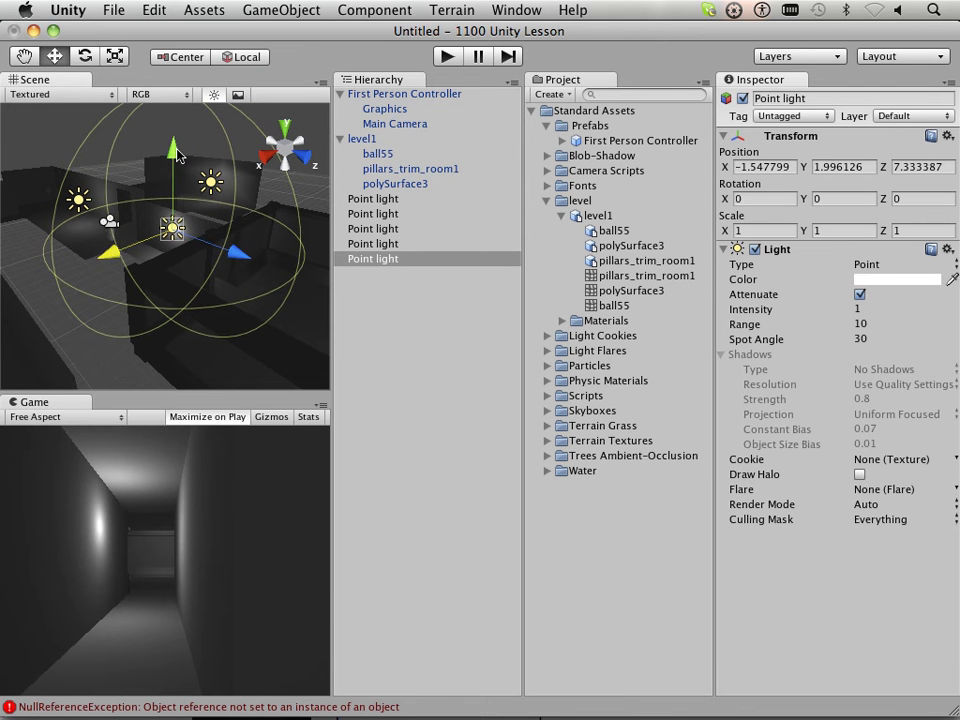
{"action": "mouse_move", "coordinate": [173, 156]}
{"action": "left_mouse_down"}
{"action": "mouse_move", "coordinate": [170, 140]}
{"action": "mouse_move", "coordinate": [160, 157]}
{"action": "left_mouse_up"}
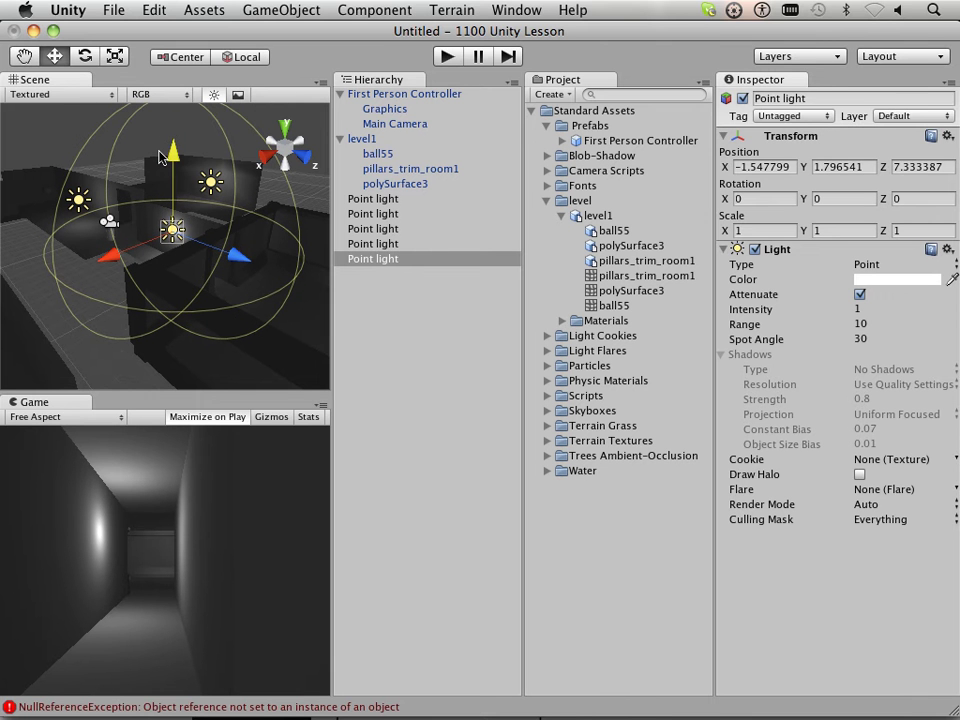
{"action": "left_click_drag", "start_coordinate": [133, 251], "coordinate": [133, 256]}
{"action": "mouse_move", "coordinate": [107, 262]}
{"action": "left_mouse_down"}
{"action": "mouse_move", "coordinate": [80, 276]}
{"action": "mouse_move", "coordinate": [124, 272]}
{"action": "mouse_move", "coordinate": [98, 266]}
{"action": "mouse_move", "coordinate": [109, 261]}
{"action": "left_mouse_up"}
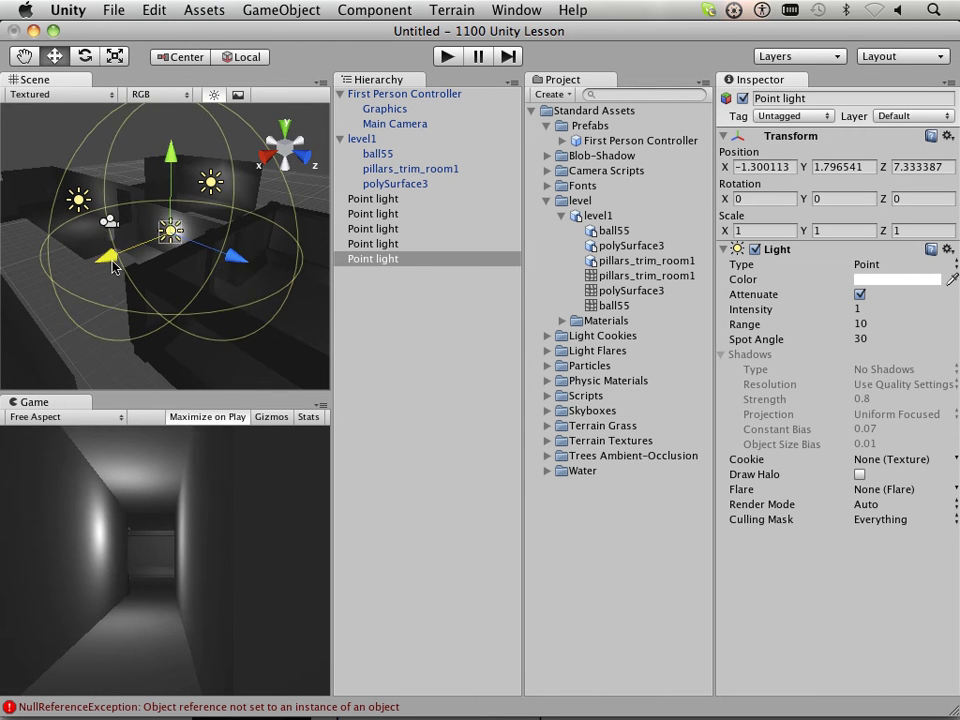
{"action": "left_click_drag", "start_coordinate": [171, 157], "coordinate": [174, 161]}
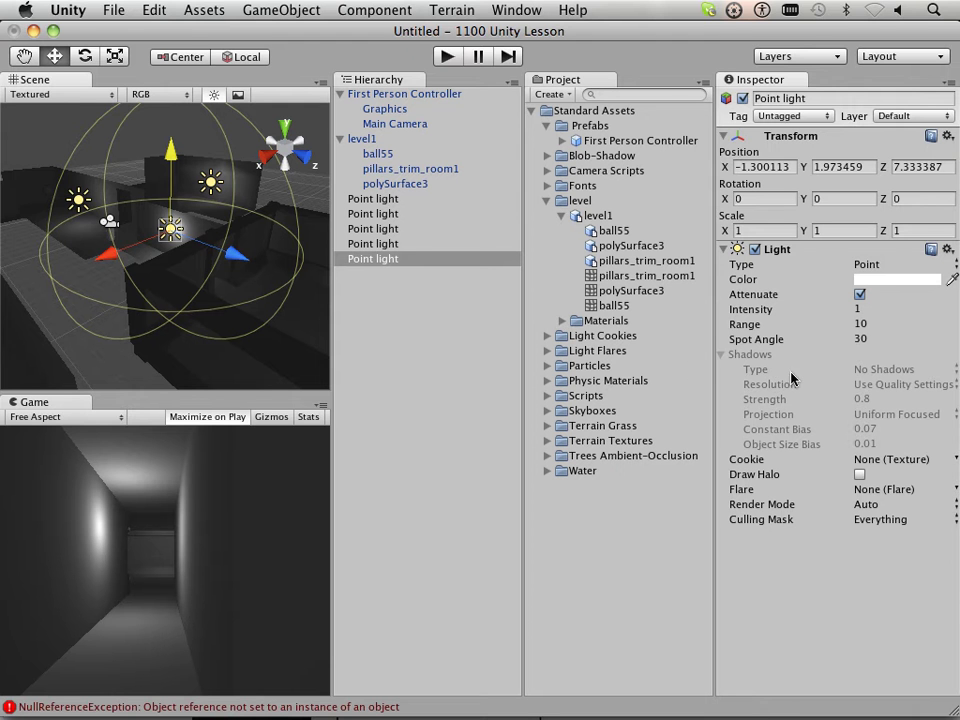
Step: Reposition the selected point light to about -1.77, 1.53, 6.91 along its X, Z and Y axes
{"action": "left_click", "coordinate": [723, 355]}
{"action": "left_click", "coordinate": [723, 355]}
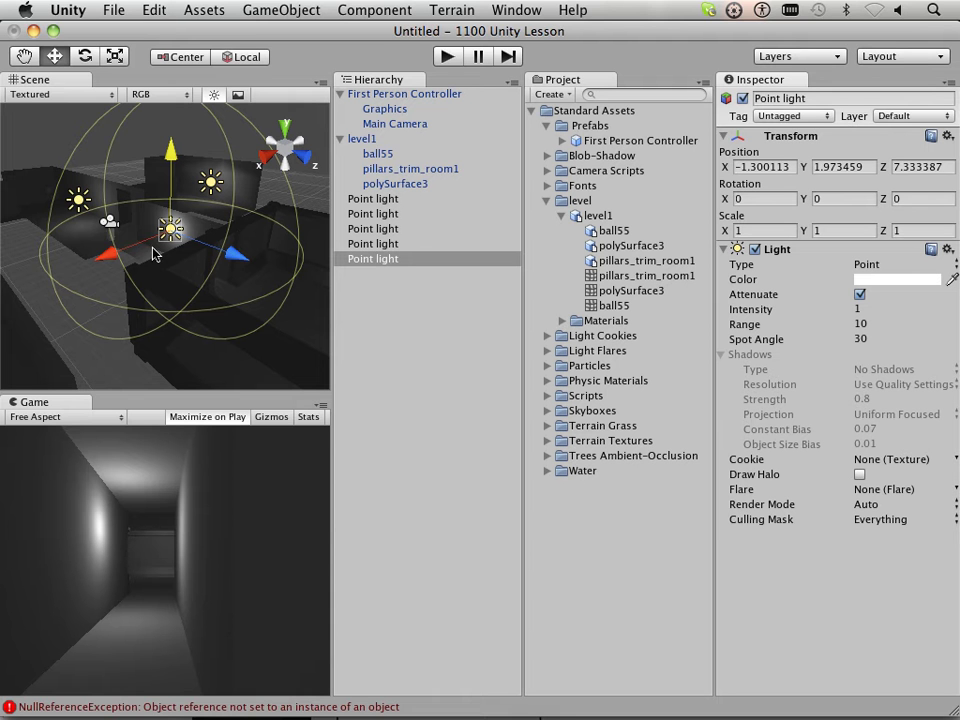
{"action": "left_click_drag", "start_coordinate": [115, 257], "coordinate": [117, 257]}
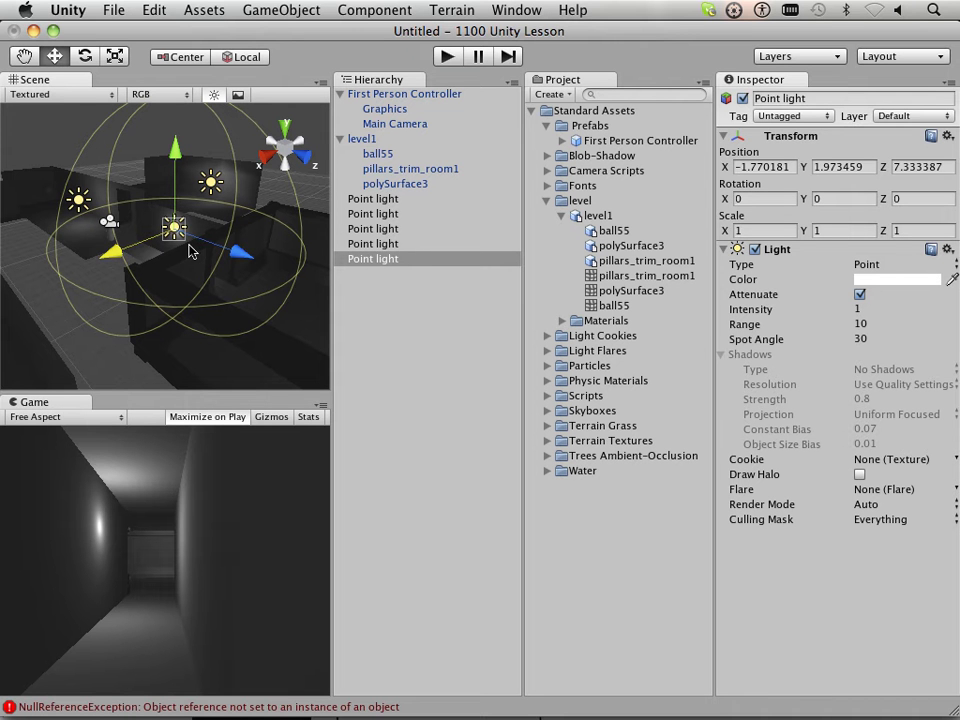
{"action": "mouse_move", "coordinate": [251, 266]}
{"action": "left_mouse_down"}
{"action": "mouse_move", "coordinate": [262, 268]}
{"action": "mouse_move", "coordinate": [246, 266]}
{"action": "left_mouse_up"}
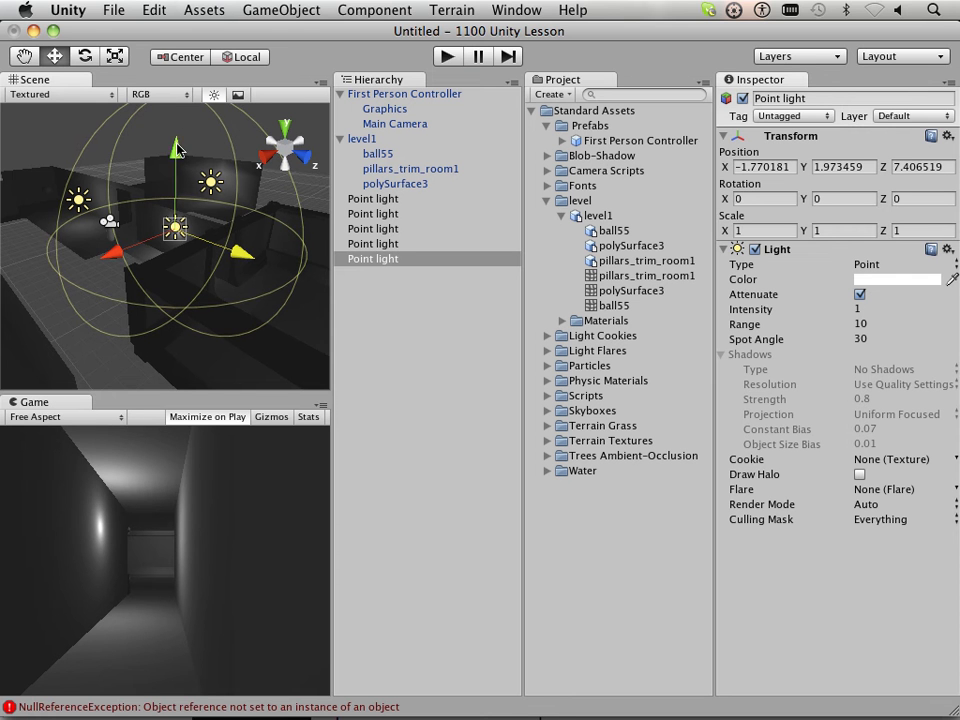
{"action": "mouse_move", "coordinate": [180, 138]}
{"action": "left_mouse_down"}
{"action": "mouse_move", "coordinate": [176, 160]}
{"action": "mouse_move", "coordinate": [176, 144]}
{"action": "left_mouse_up"}
{"action": "mouse_move", "coordinate": [240, 268]}
{"action": "left_mouse_down"}
{"action": "mouse_move", "coordinate": [296, 293]}
{"action": "mouse_move", "coordinate": [235, 266]}
{"action": "left_mouse_up"}
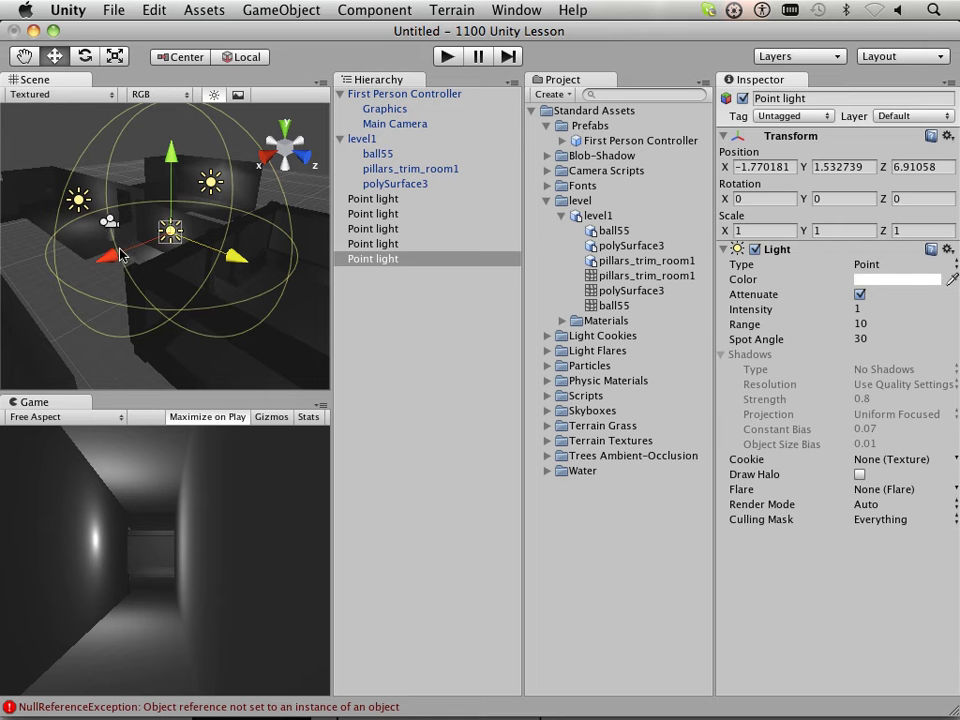
Step: Start a Web Player Build & Run from File > Build Settings
{"action": "left_click", "coordinate": [117, 9]}
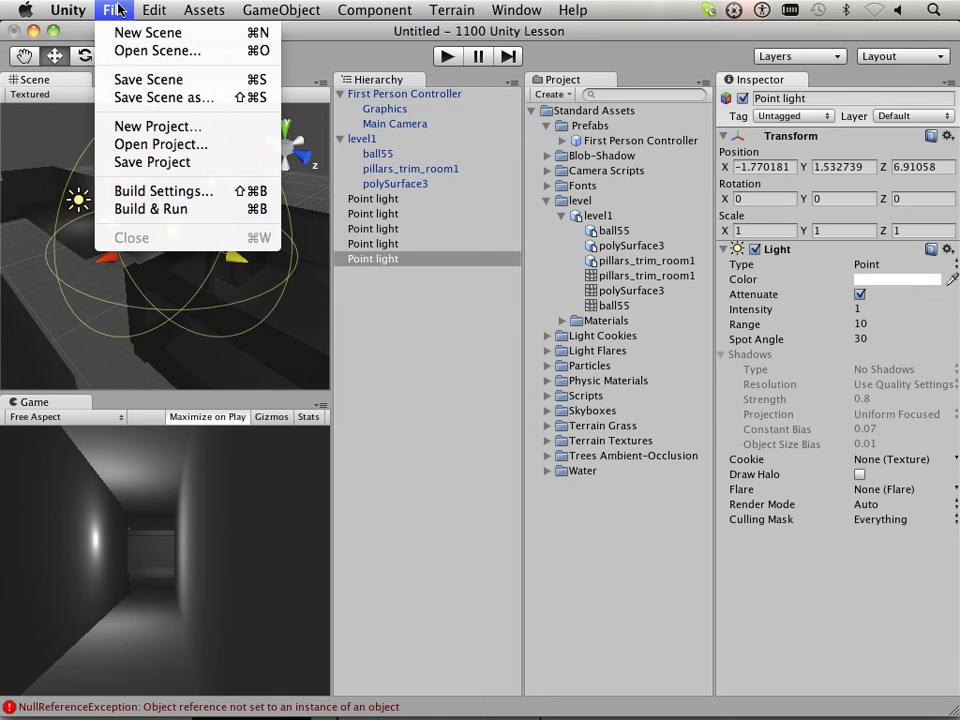
{"action": "left_click", "coordinate": [160, 191]}
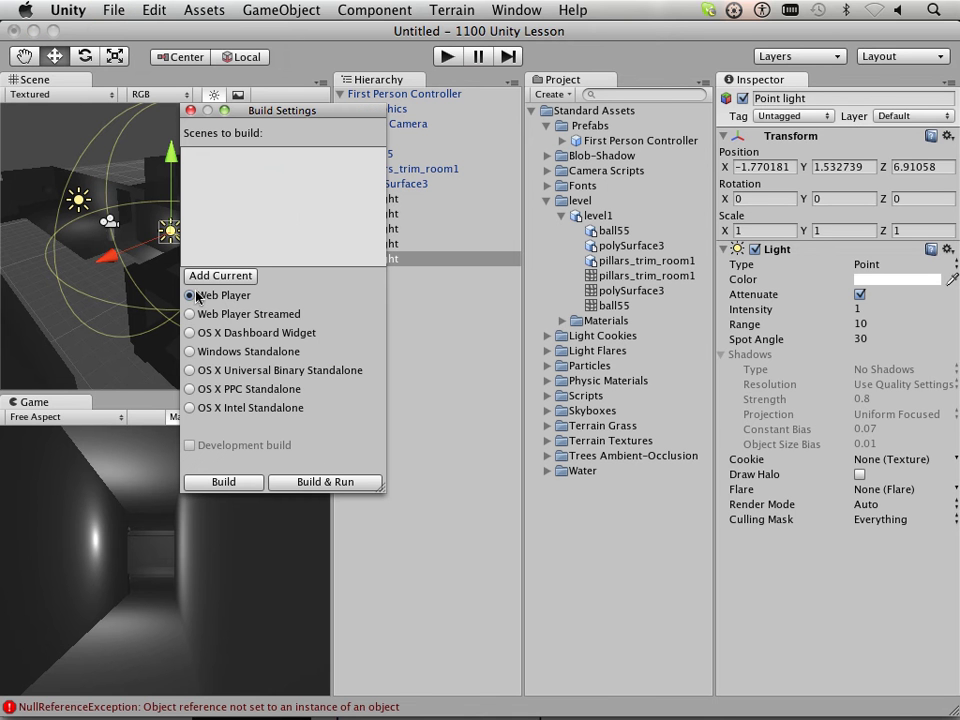
{"action": "left_click", "coordinate": [325, 482]}
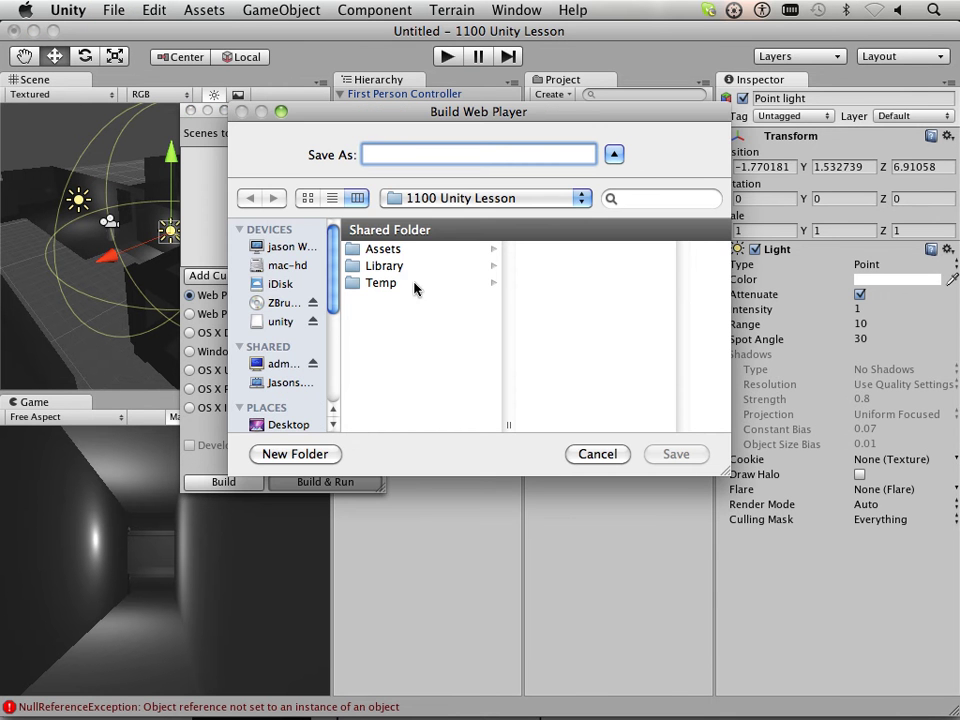
Step: Save the web player build as 'index' inside a new 'build' folder
{"action": "left_click", "coordinate": [293, 454]}
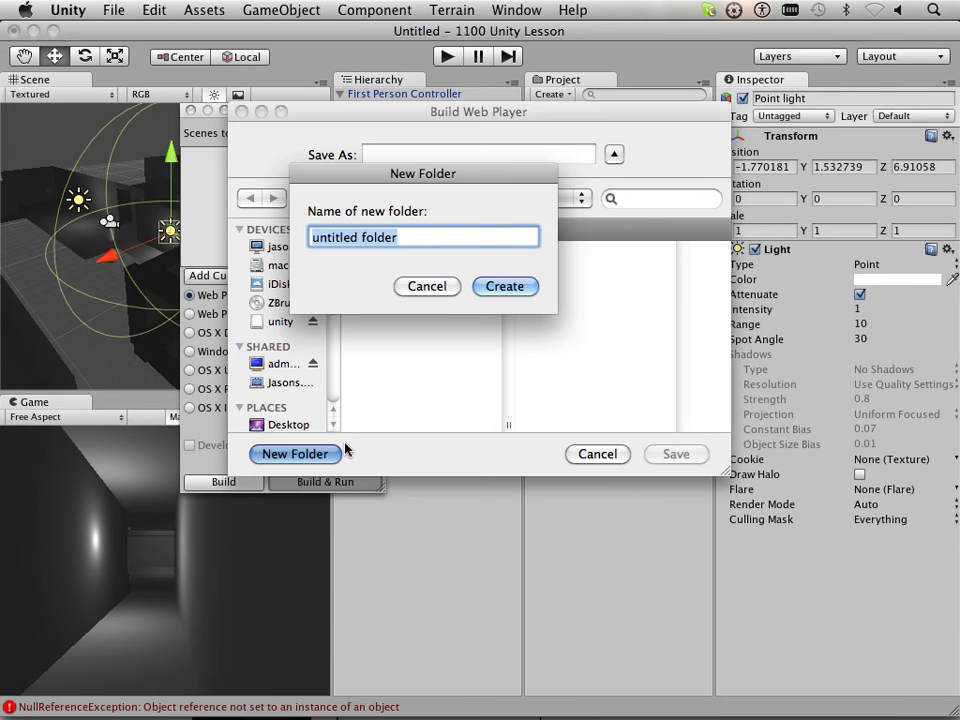
{"action": "type", "text": "build"}
{"action": "key", "text": "Return"}
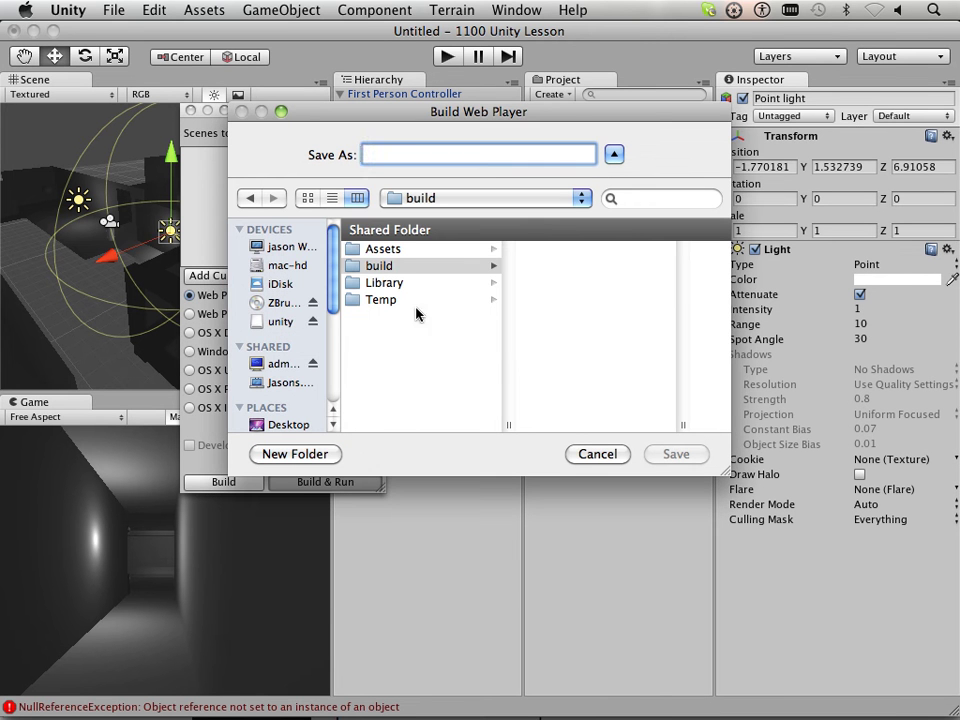
{"action": "left_click", "coordinate": [445, 266]}
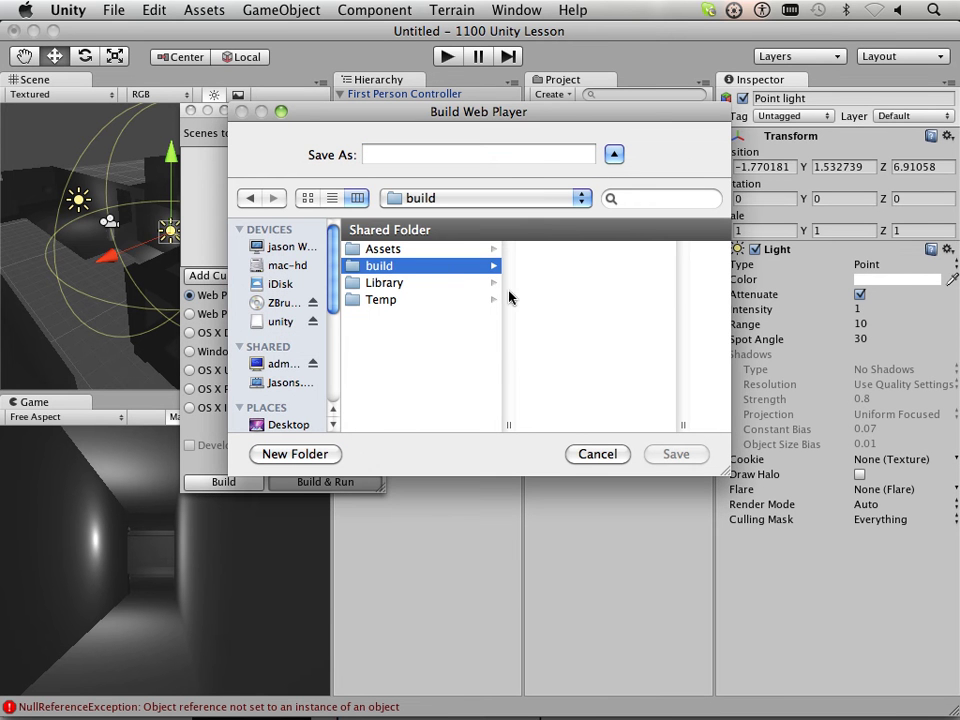
{"action": "left_click", "coordinate": [409, 157]}
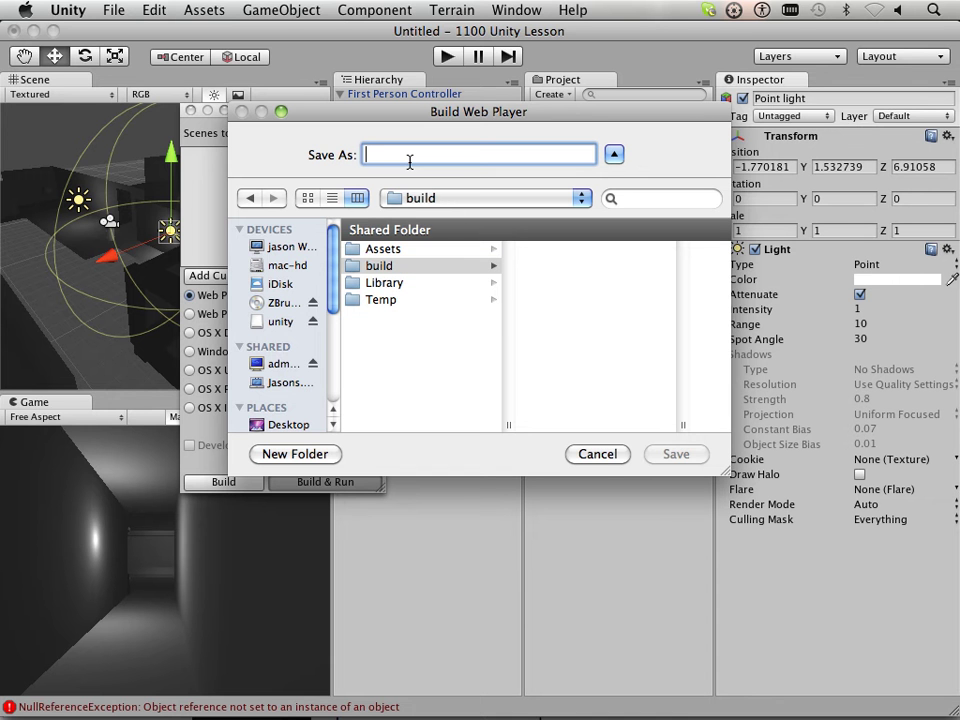
{"action": "type", "text": "index"}
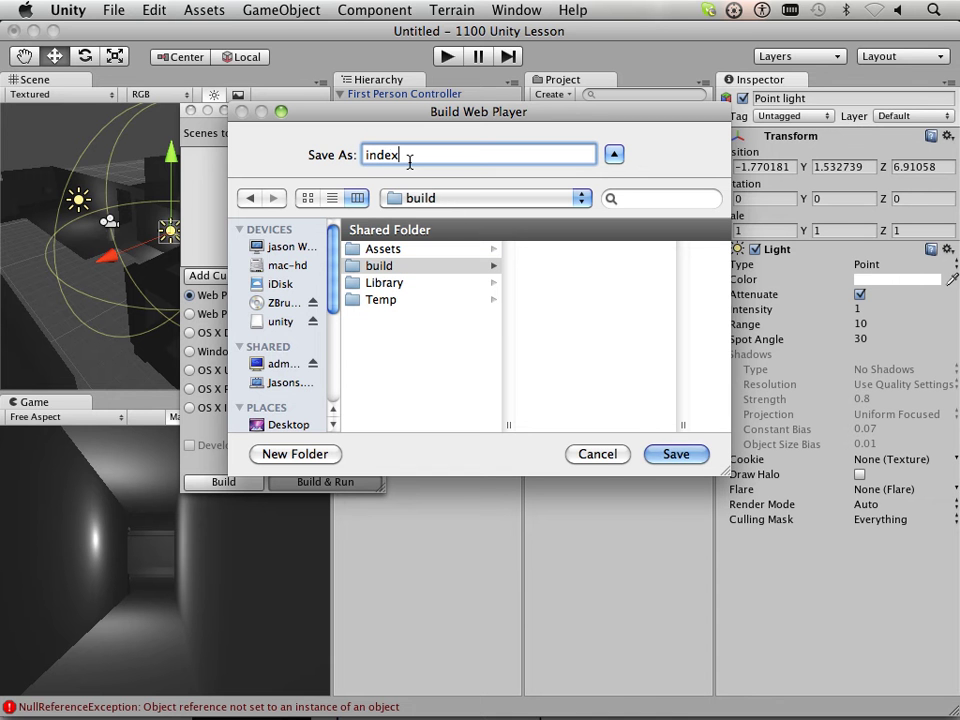
{"action": "left_click", "coordinate": [672, 454]}
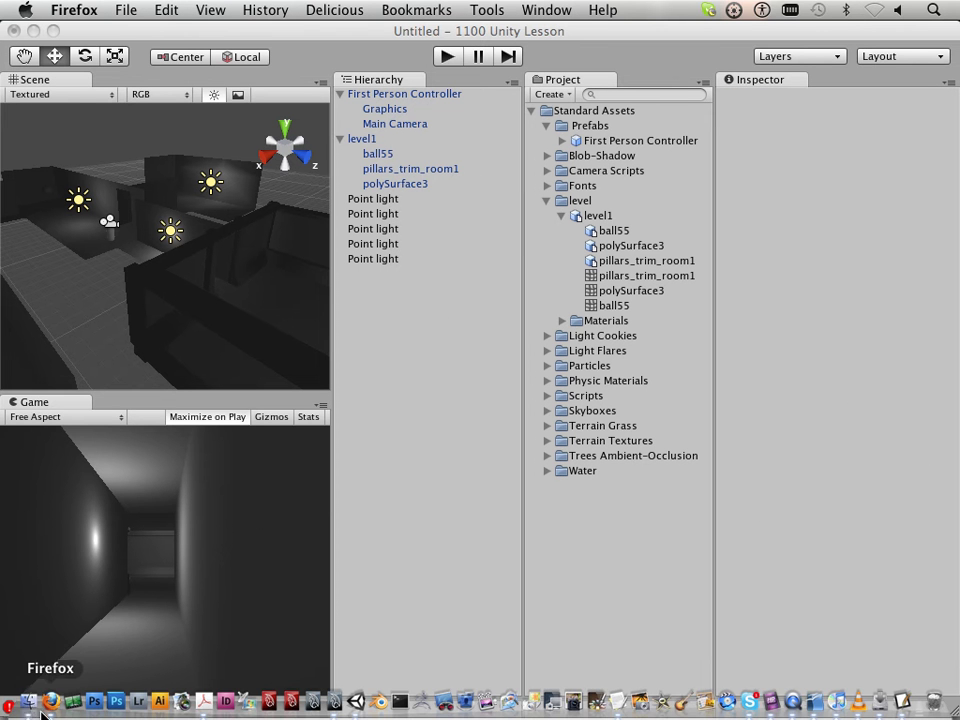
Step: Bring up the 1100 Unity Lesson Finder window and close the open index.html code editor
{"action": "right_click", "coordinate": [25, 705]}
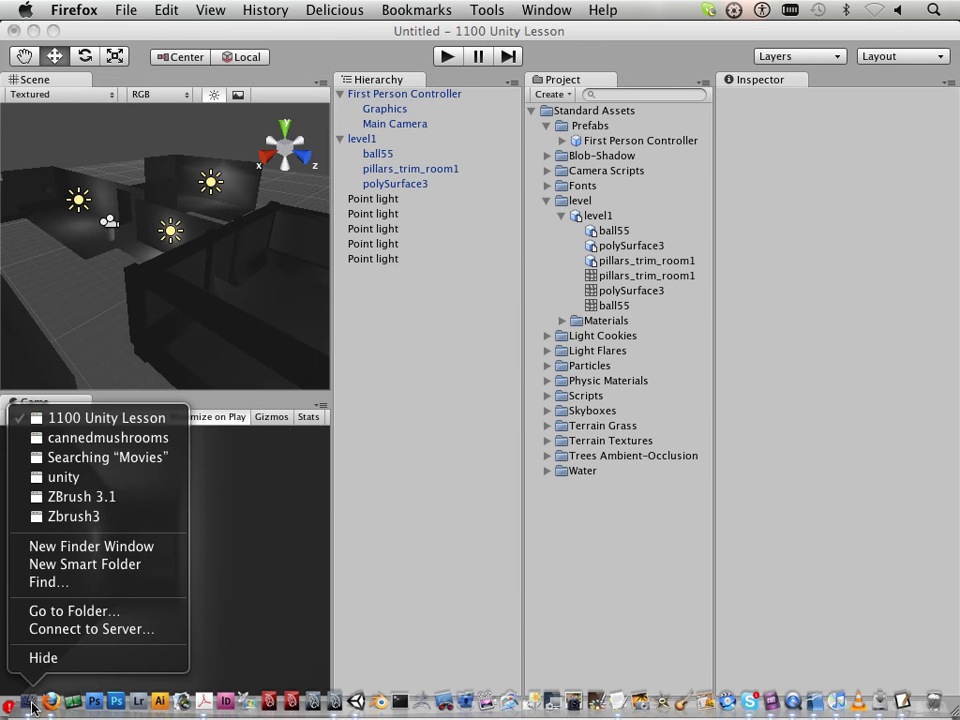
{"action": "left_click", "coordinate": [104, 418]}
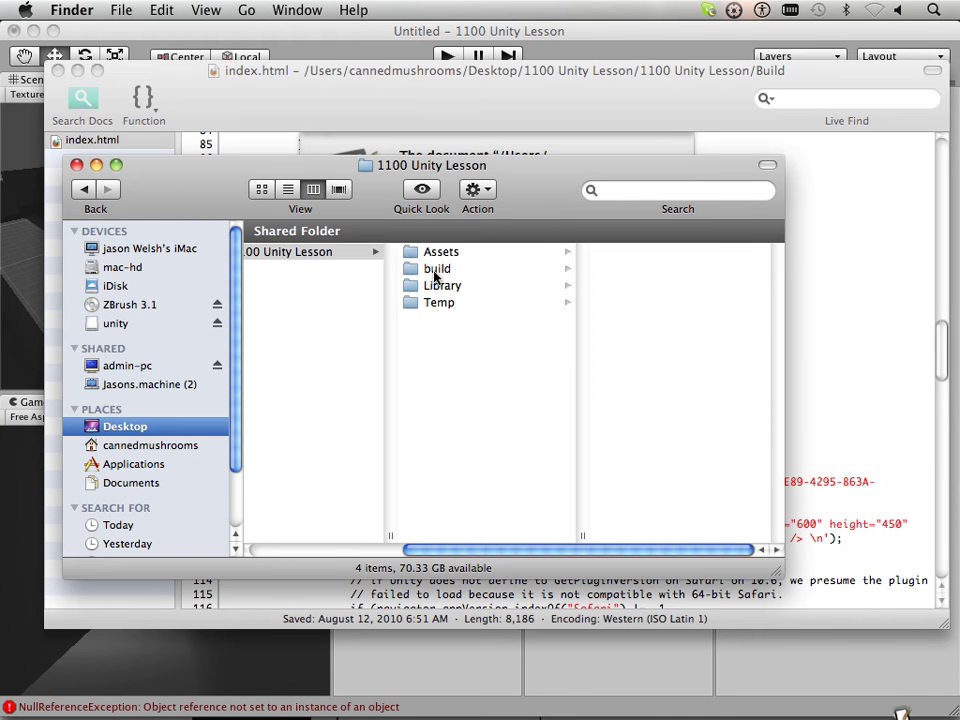
{"action": "left_click", "coordinate": [398, 150]}
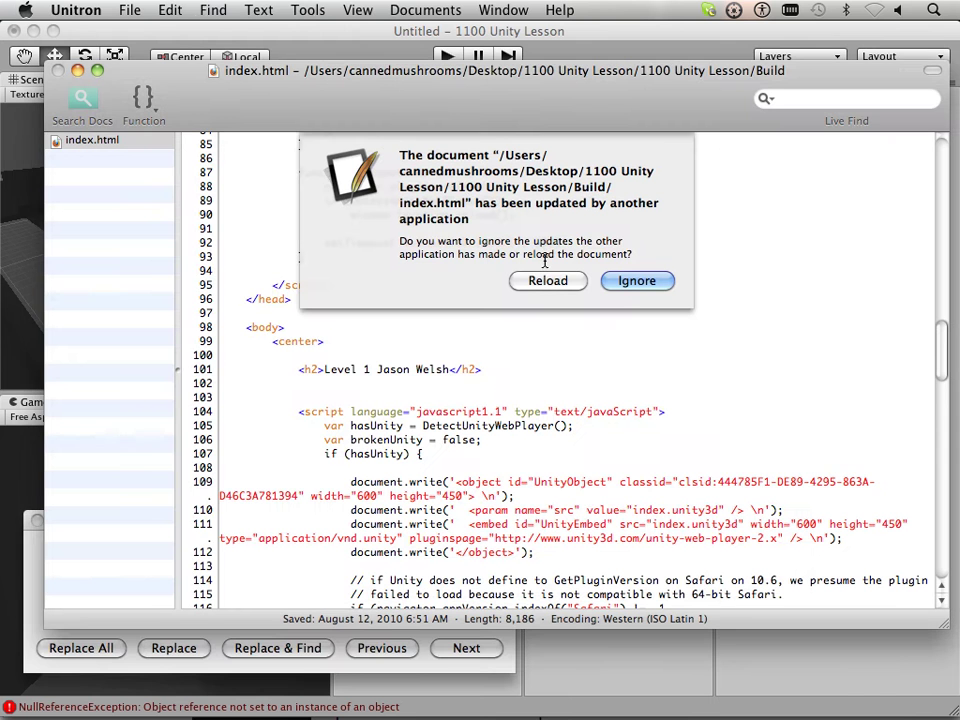
{"action": "left_click", "coordinate": [636, 281]}
{"action": "left_click", "coordinate": [57, 70]}
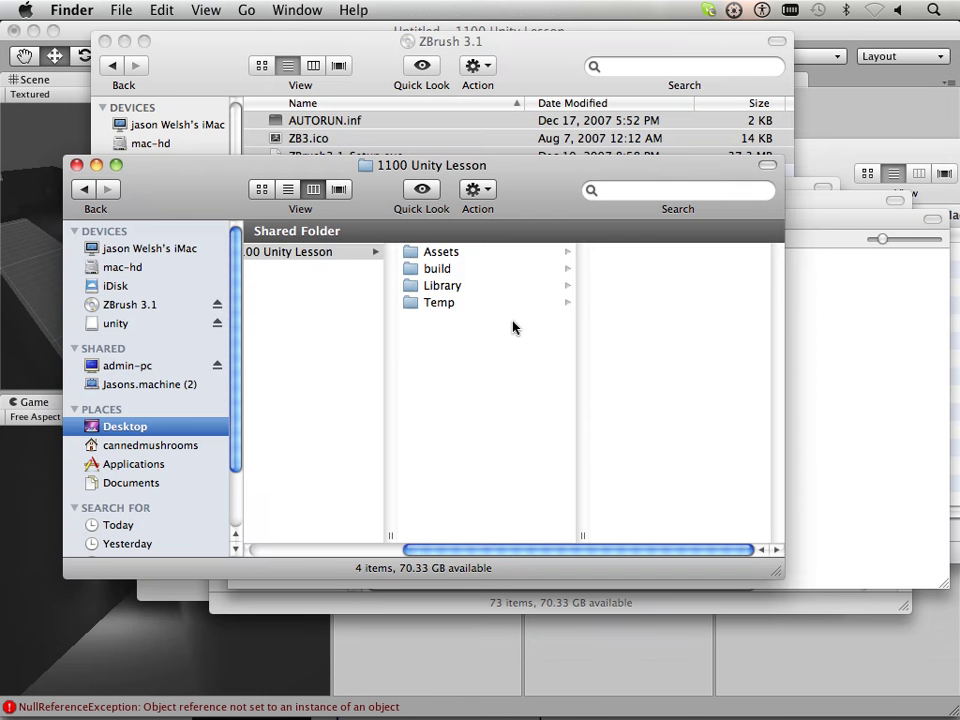
Step: Open index.html from the build folder in Firefox
{"action": "left_click", "coordinate": [515, 269]}
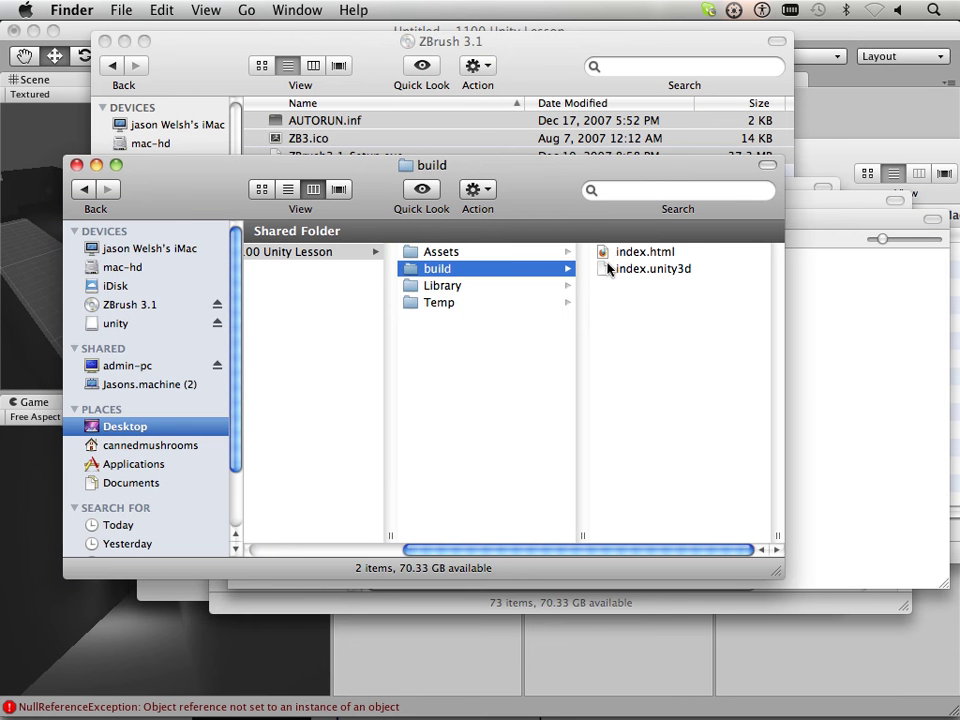
{"action": "left_click", "coordinate": [630, 252]}
{"action": "double_click", "coordinate": [510, 255]}
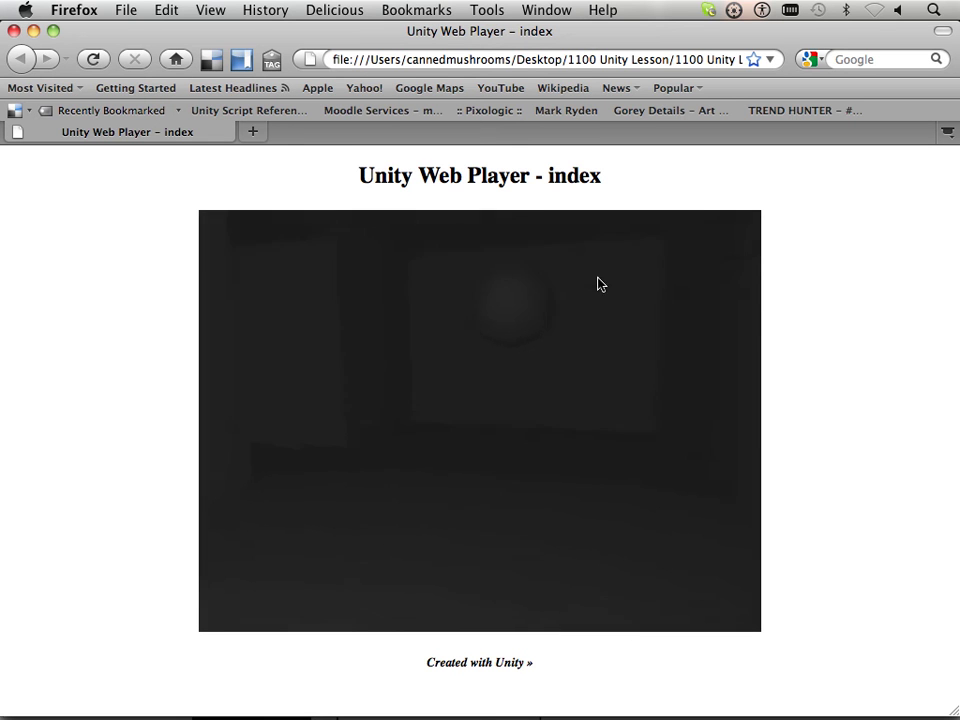
Step: Walk and turn around the room past the sphere with the arrow keys, then select the page heading
{"action": "key", "text": "Left"}
{"action": "key", "text": "Left"}
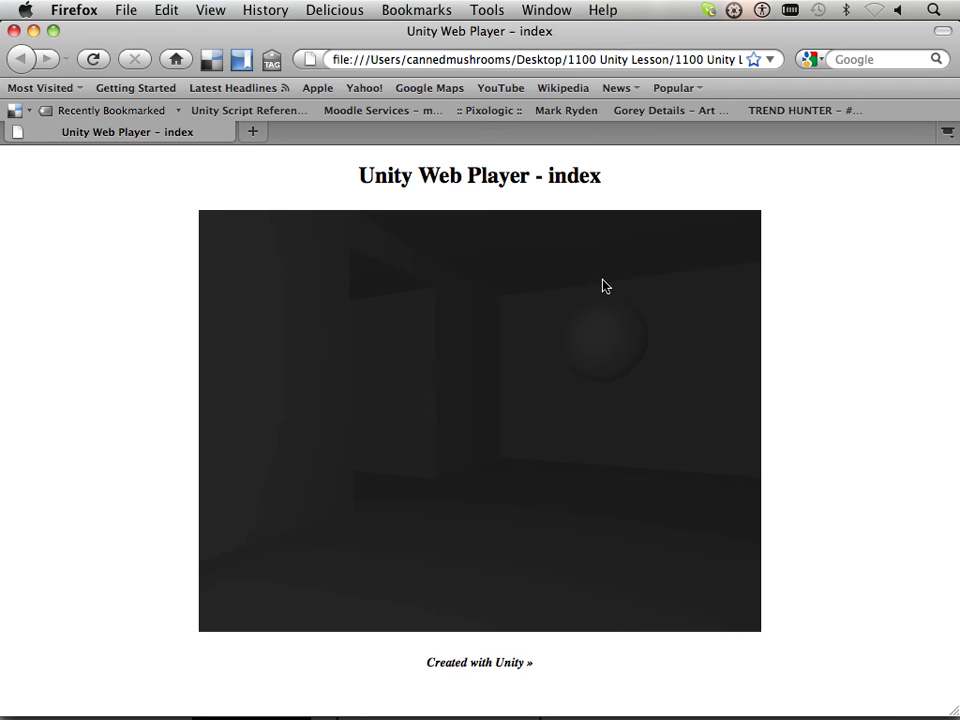
{"action": "key", "text": "Right"}
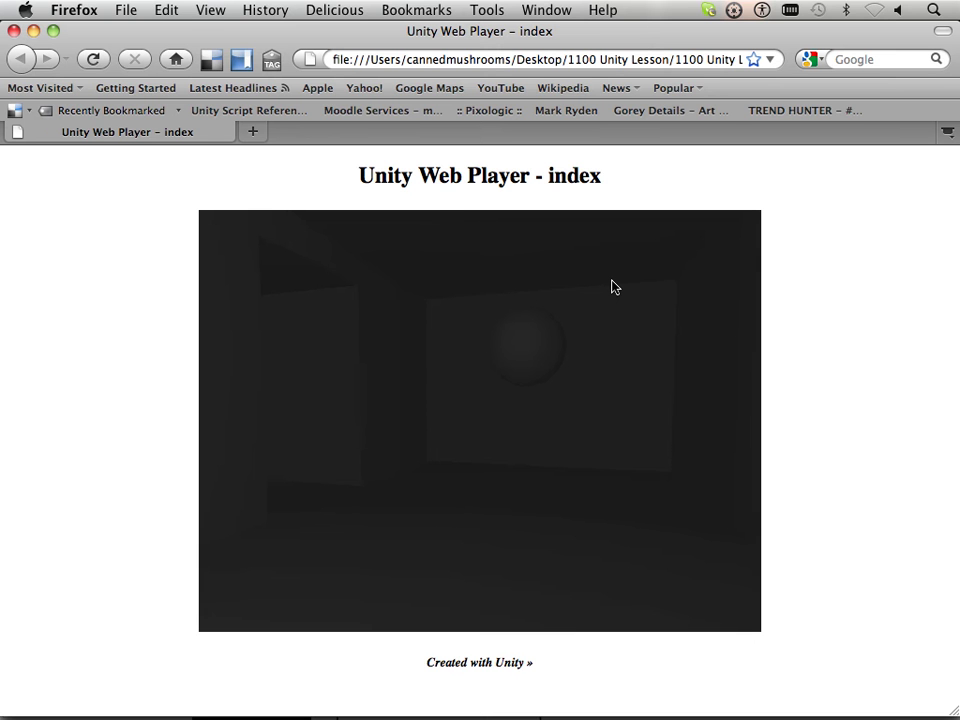
{"action": "key", "text": "Right"}
{"action": "key", "text": "Up"}
{"action": "key", "text": "Left"}
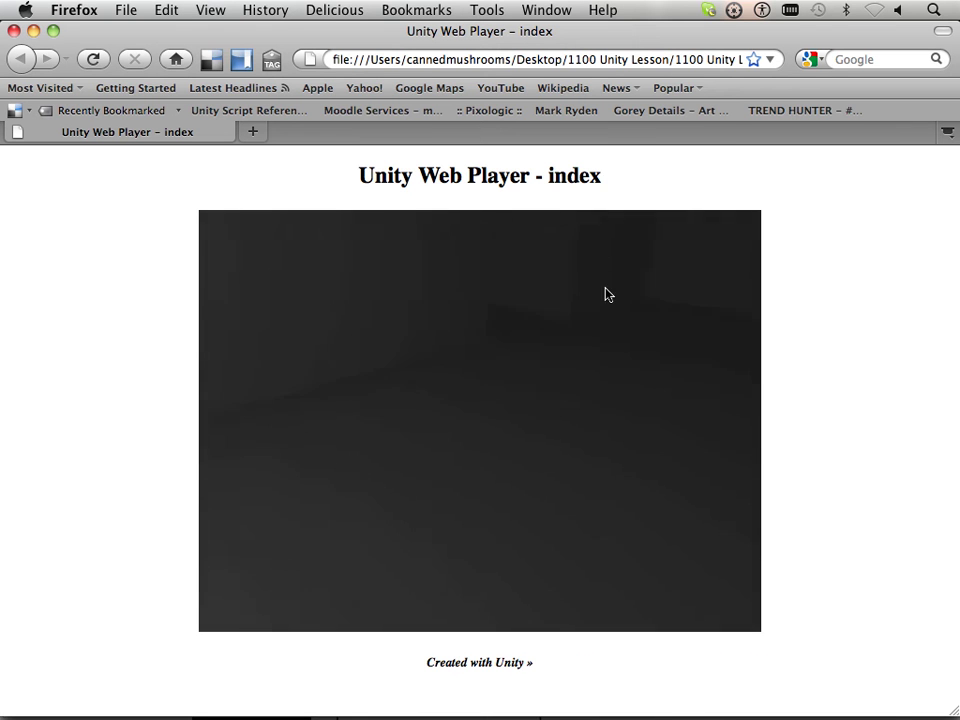
{"action": "key", "text": "Right"}
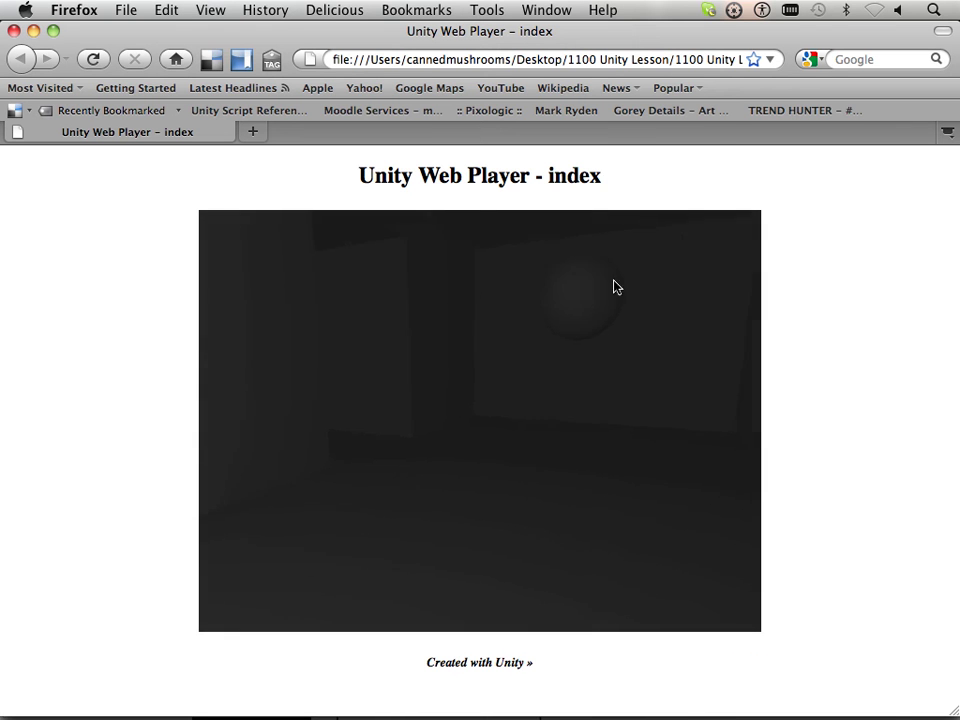
{"action": "key", "text": "Left"}
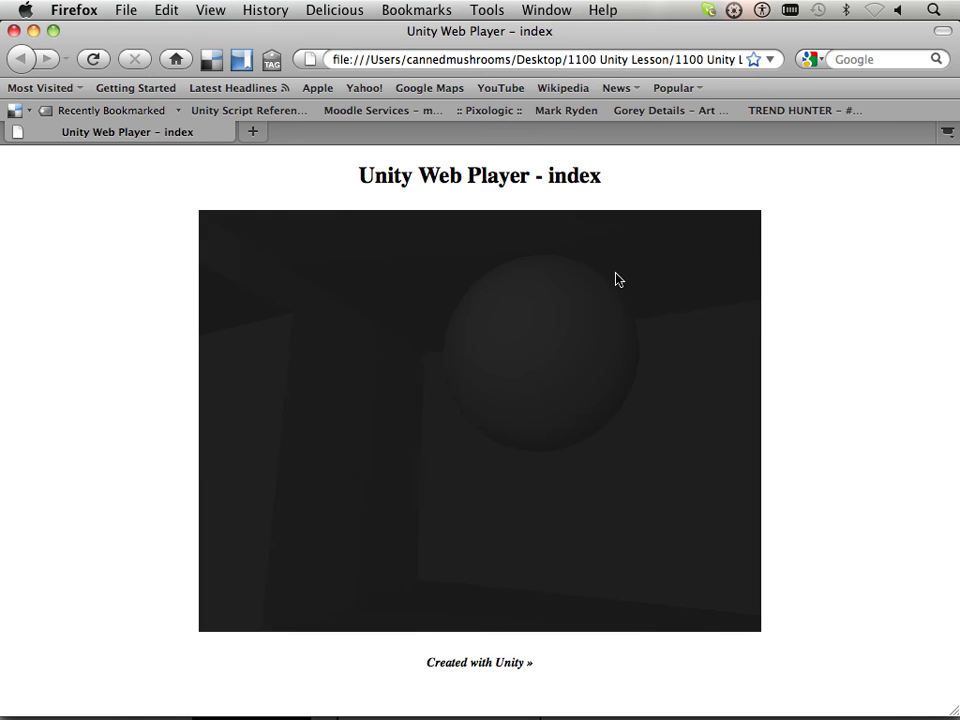
{"action": "key", "text": "Down"}
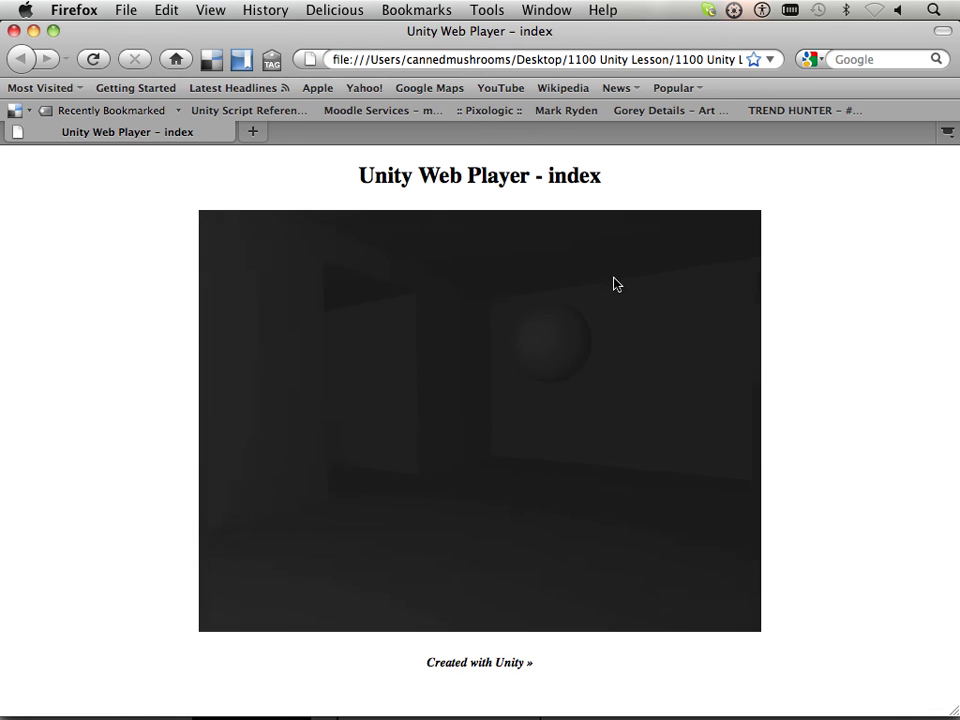
{"action": "key", "text": "Up"}
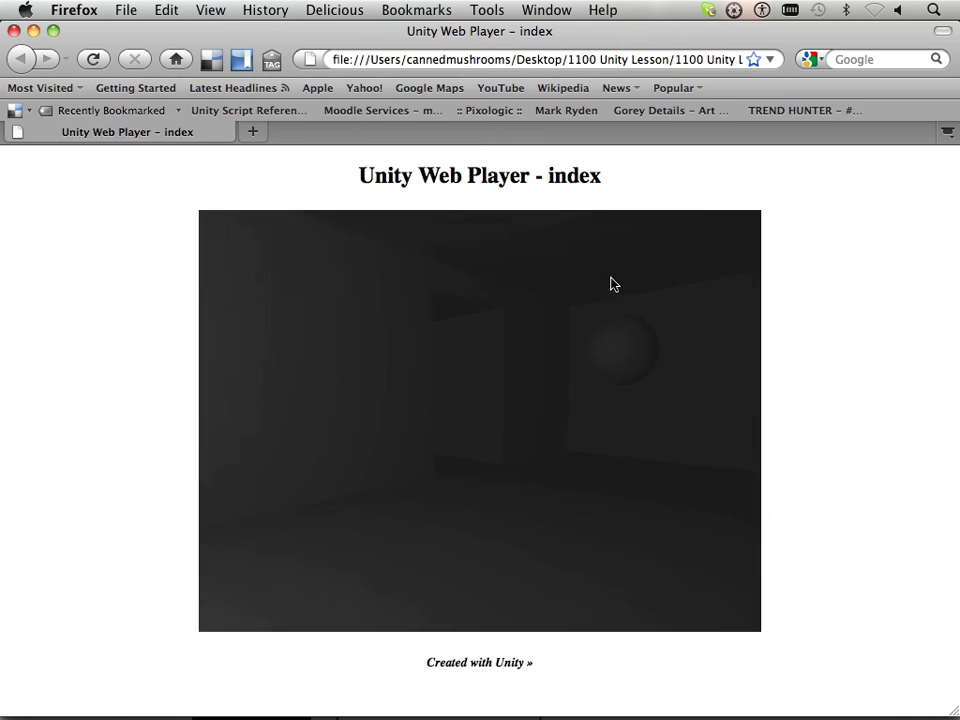
{"action": "key", "text": "Left"}
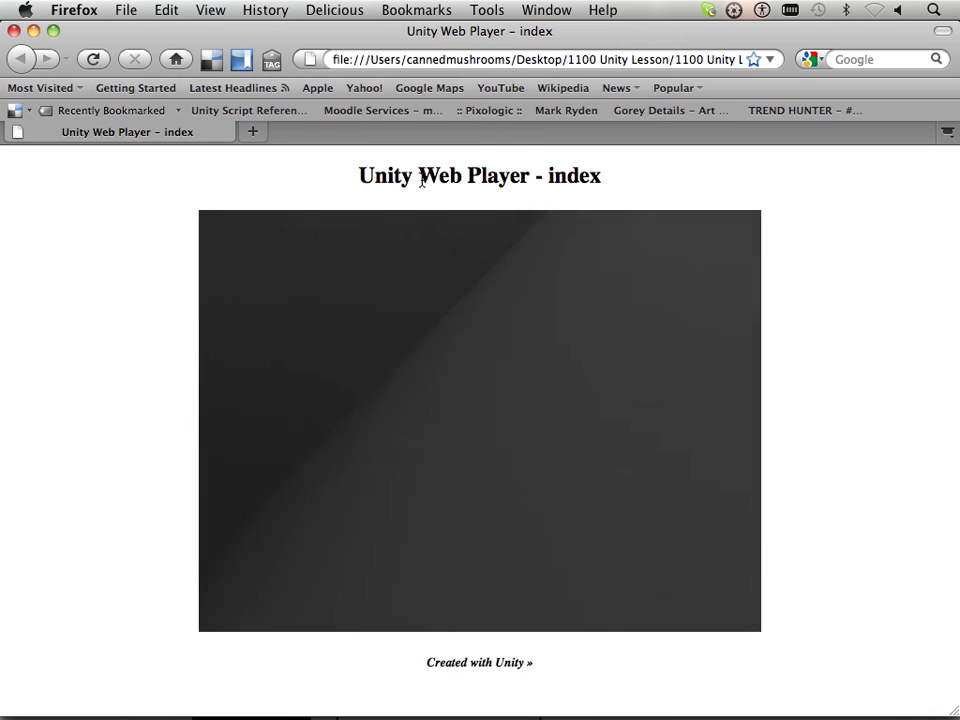
{"action": "key", "text": "Left"}
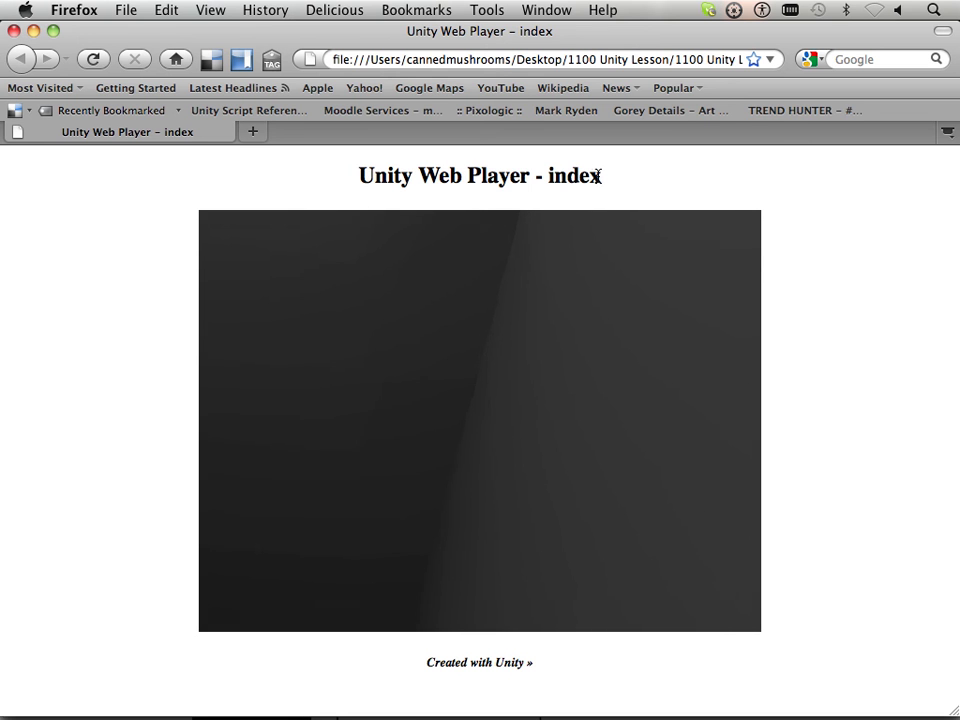
{"action": "left_click_drag", "start_coordinate": [596, 176], "coordinate": [361, 176]}
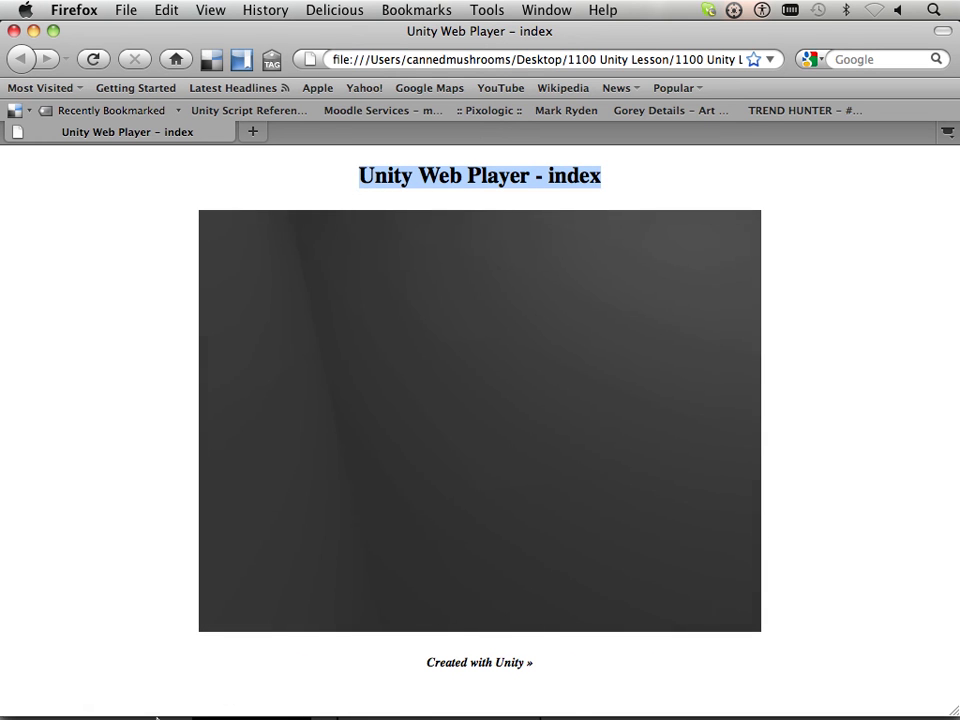
Step: Open the build folder's index.html in Unitron through Open With
{"action": "mouse_move", "coordinate": [96, 700]}
{"action": "left_click", "coordinate": [28, 701]}
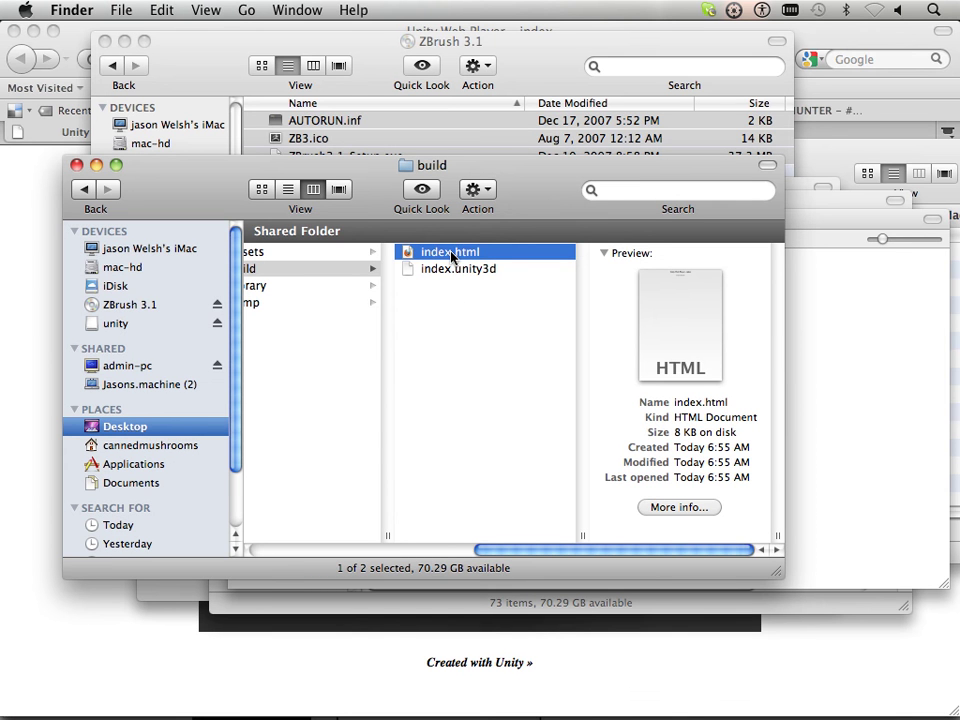
{"action": "right_click", "coordinate": [452, 256]}
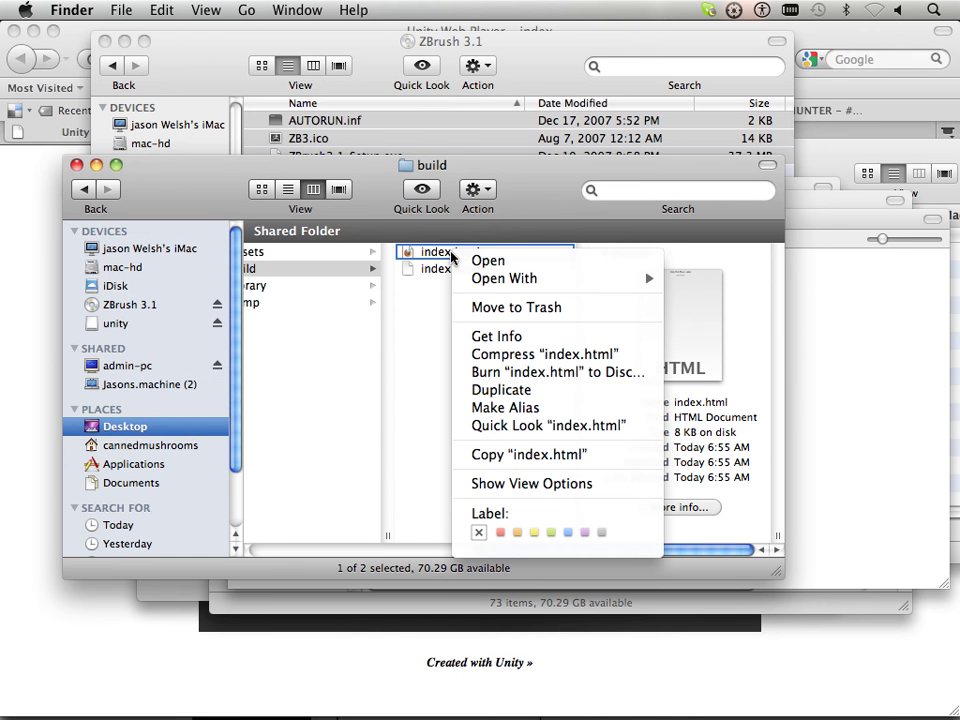
{"action": "mouse_move", "coordinate": [504, 283]}
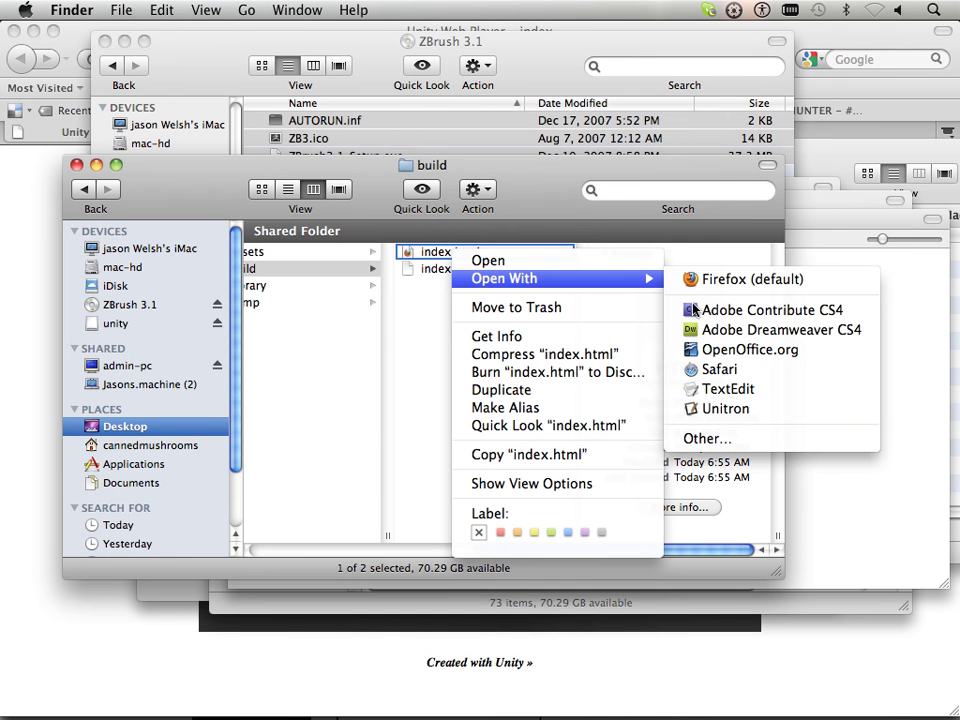
{"action": "left_click", "coordinate": [768, 414]}
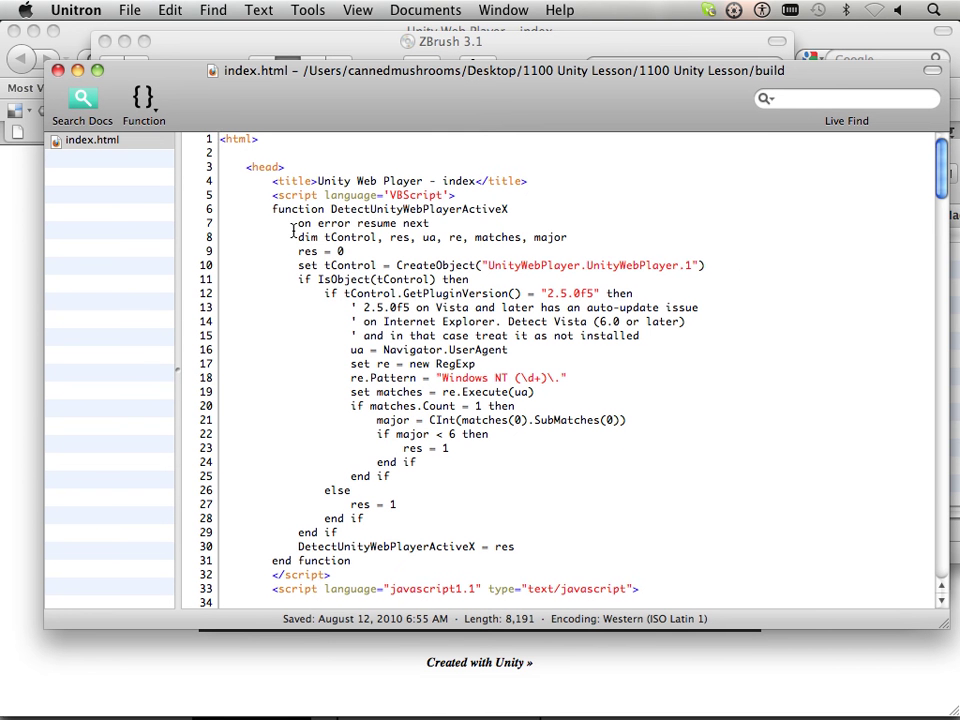
Step: Replace the <title> text with the author's name plus 'Level 1 Example', capitalising Example
{"action": "left_click_drag", "start_coordinate": [346, 116], "coordinate": [312, 86]}
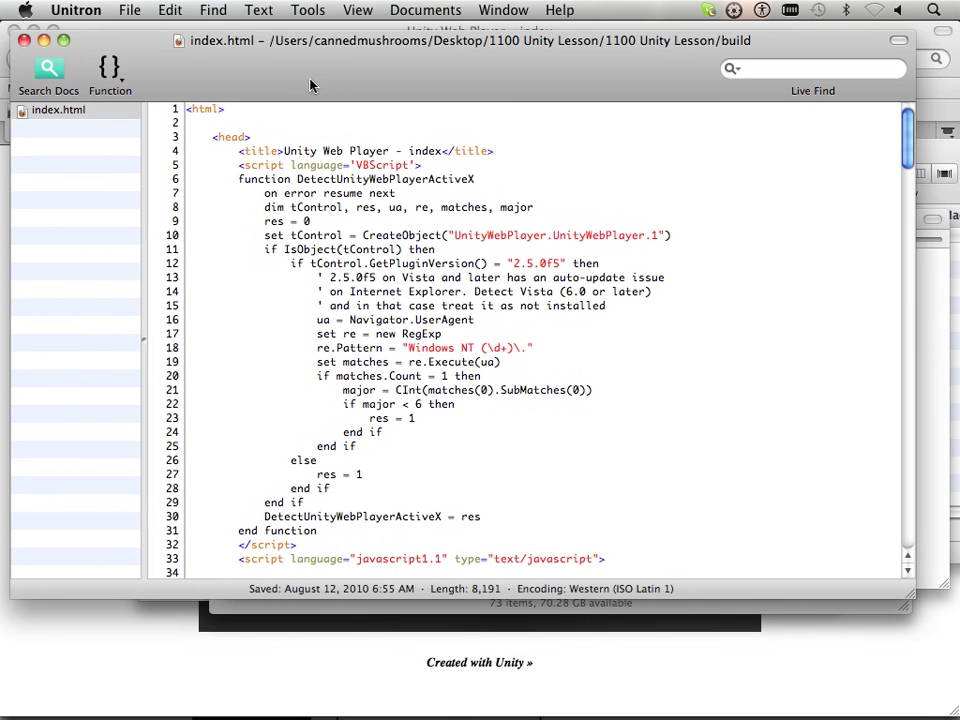
{"action": "left_click", "coordinate": [211, 11]}
{"action": "left_click", "coordinate": [262, 33]}
{"action": "left_click", "coordinate": [289, 557]}
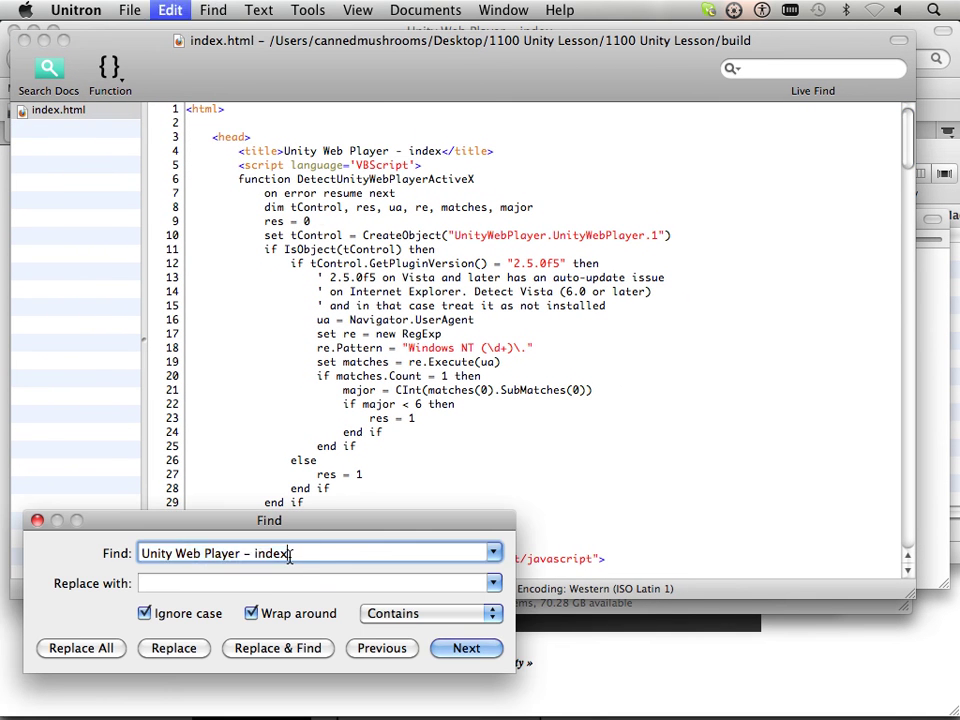
{"action": "left_click", "coordinate": [479, 655]}
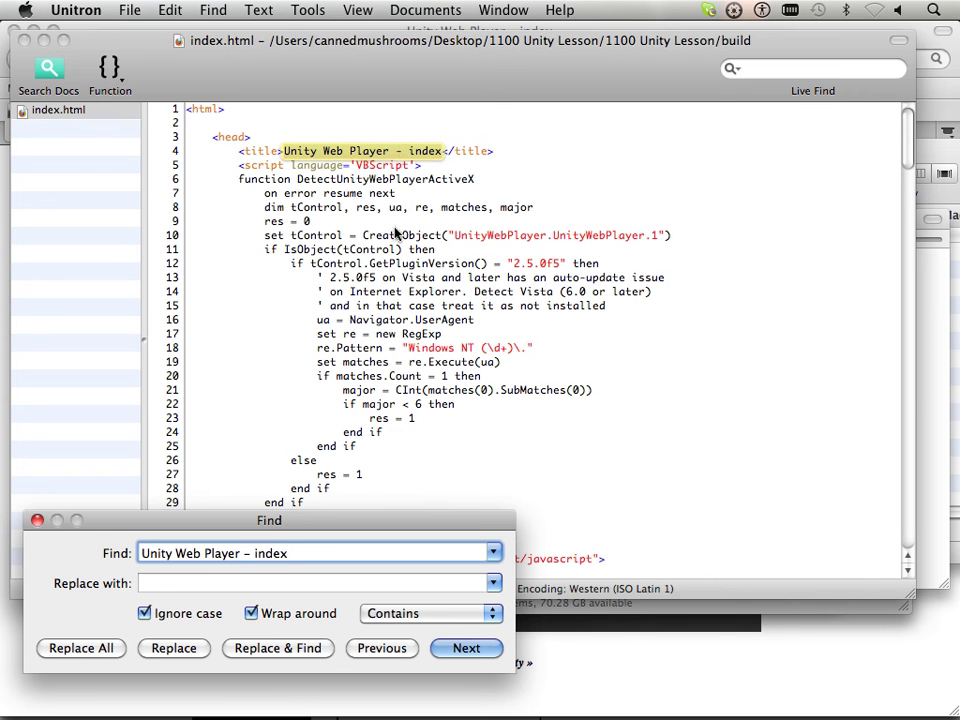
{"action": "left_click", "coordinate": [400, 148]}
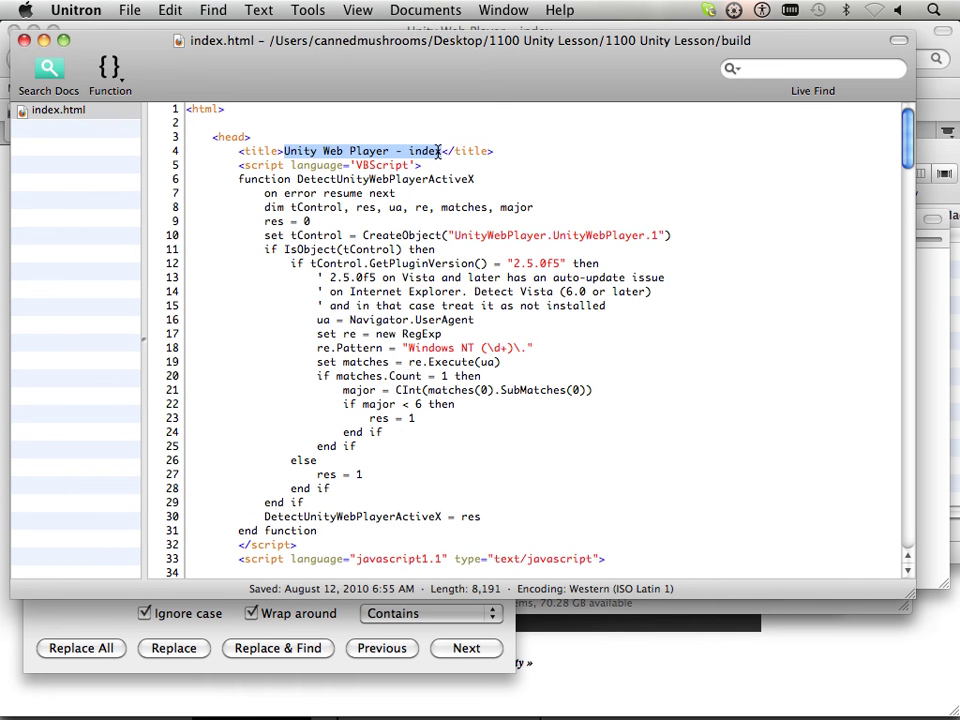
{"action": "type", "text": "Jason Wels"}
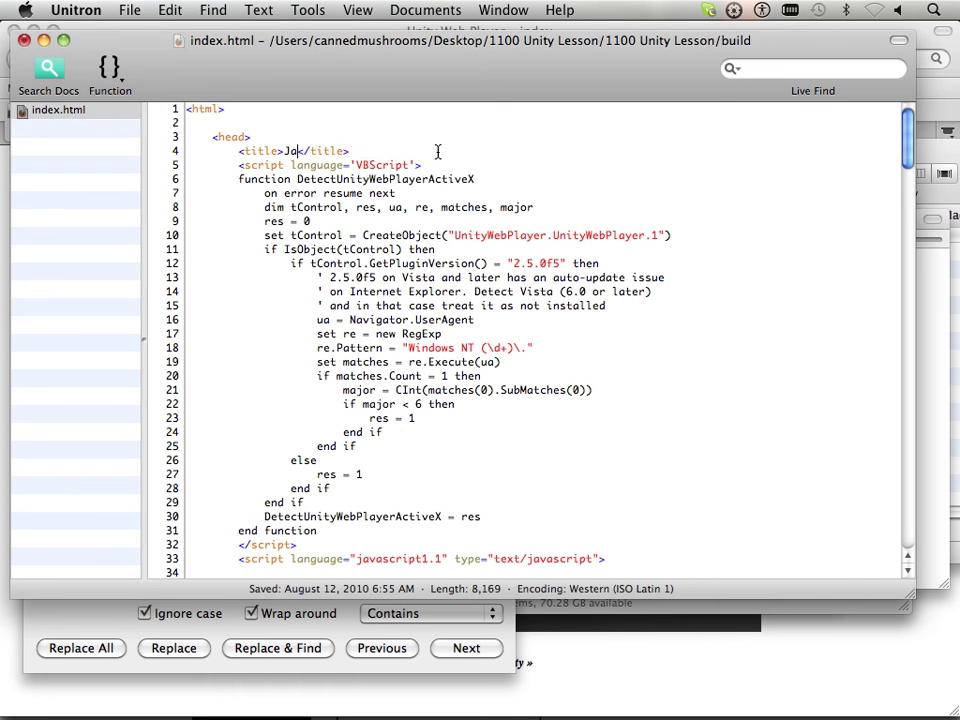
{"action": "type", "text": "h Level 1 example"}
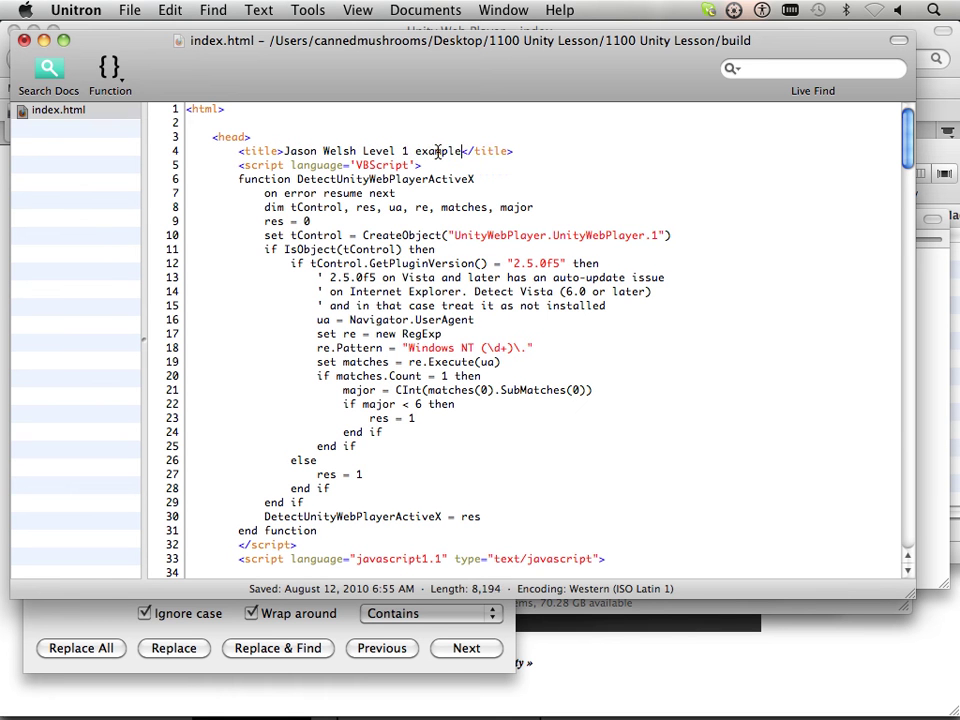
{"action": "left_click", "coordinate": [423, 151]}
{"action": "key", "text": "BackSpace"}
{"action": "type", "text": "E"}
Step: Save index.html and reload the page in Firefox to show the new title
{"action": "left_click", "coordinate": [128, 9]}
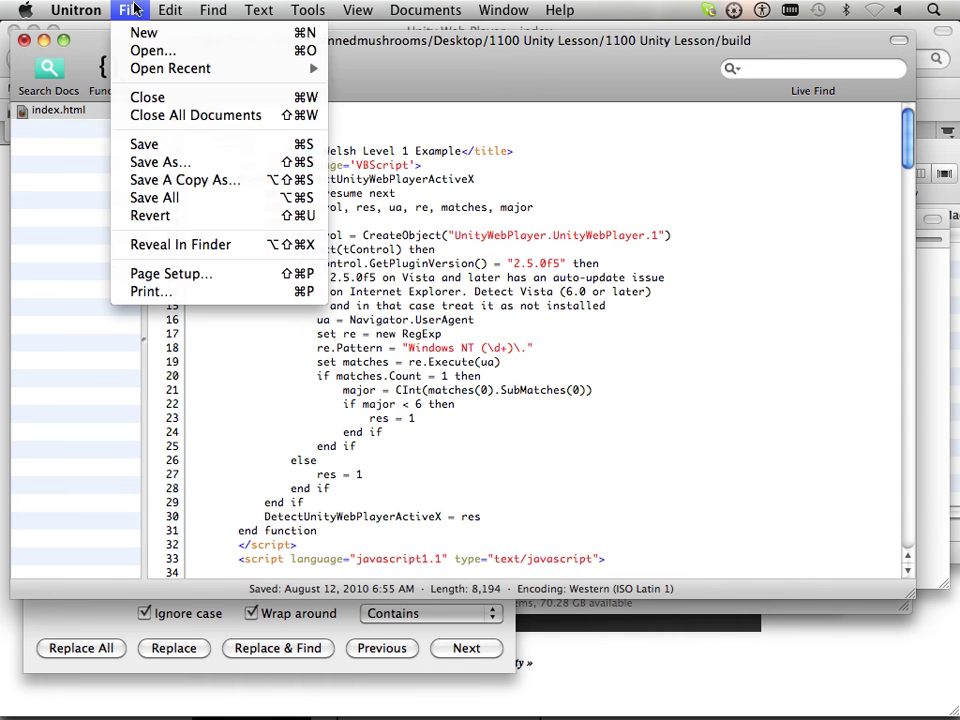
{"action": "left_click", "coordinate": [167, 145]}
{"action": "left_click", "coordinate": [657, 692]}
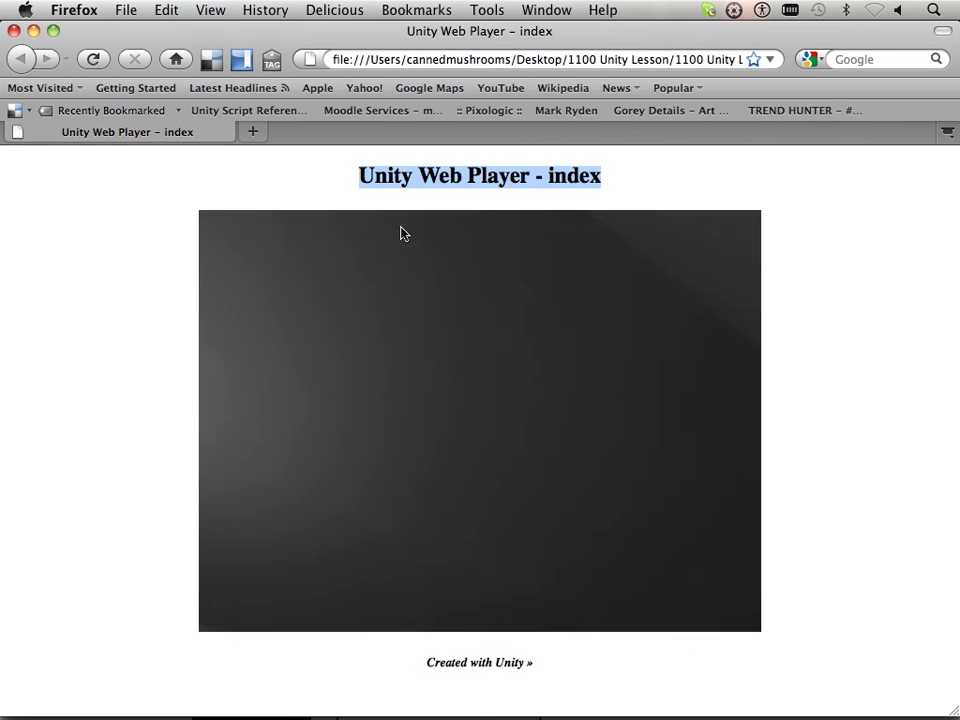
{"action": "left_click", "coordinate": [89, 60]}
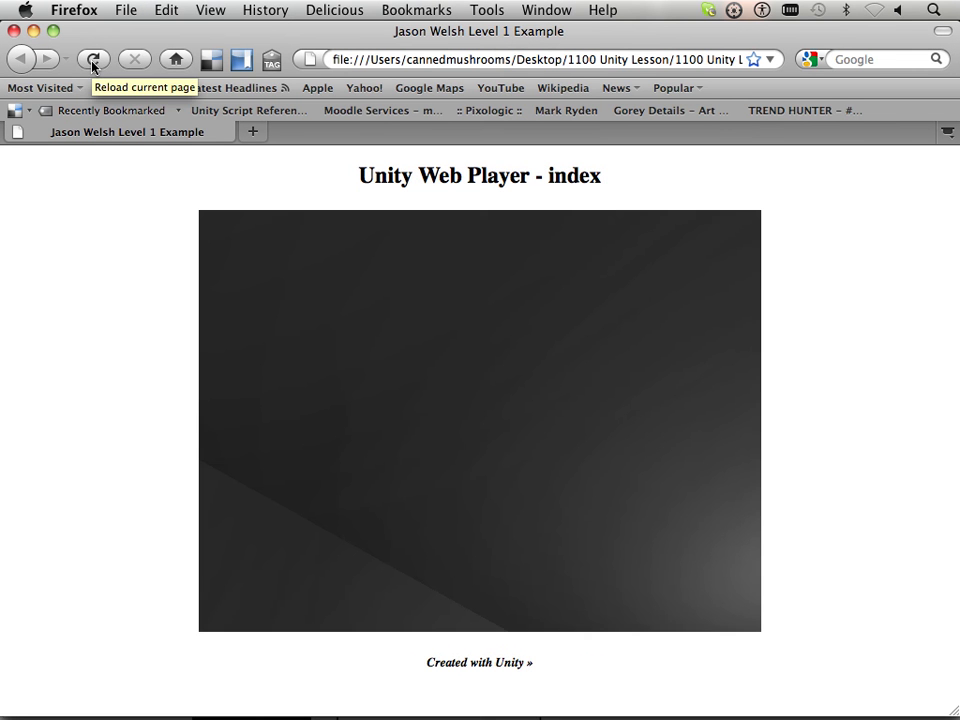
{"action": "left_click", "coordinate": [91, 62]}
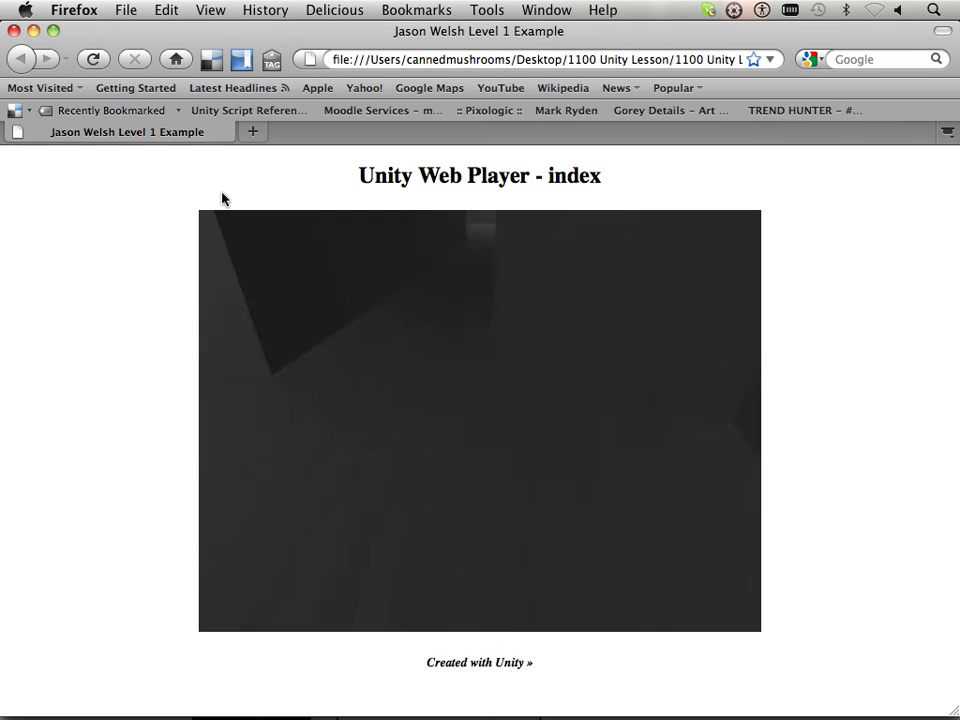
Step: Reopen Find & Replace in Unitron and select the new title text on the title line
{"action": "mouse_move", "coordinate": [461, 700]}
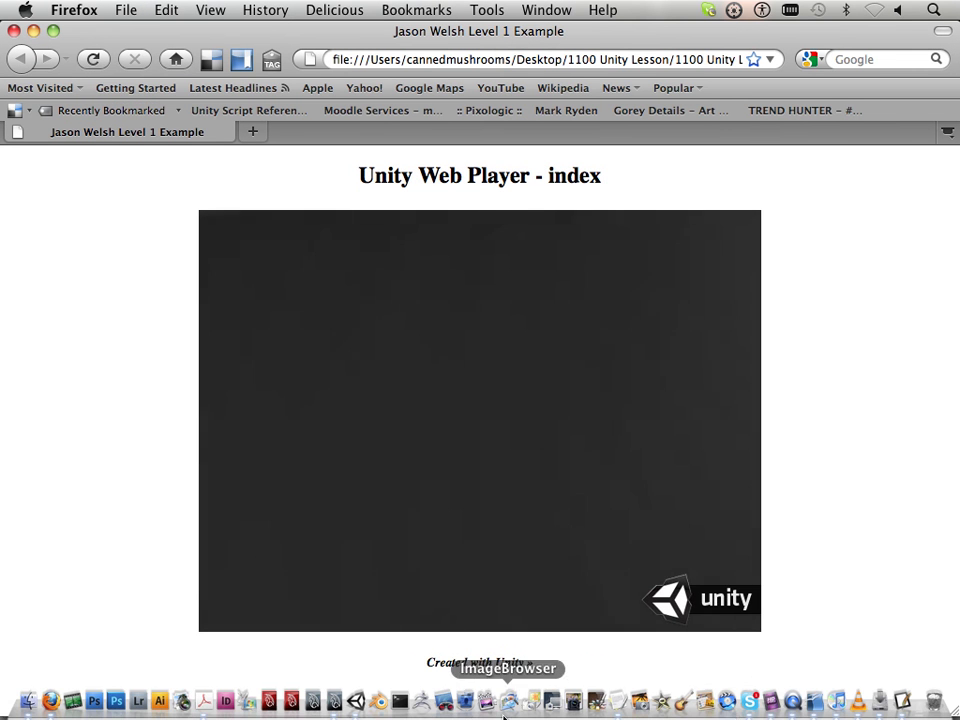
{"action": "left_click", "coordinate": [900, 700]}
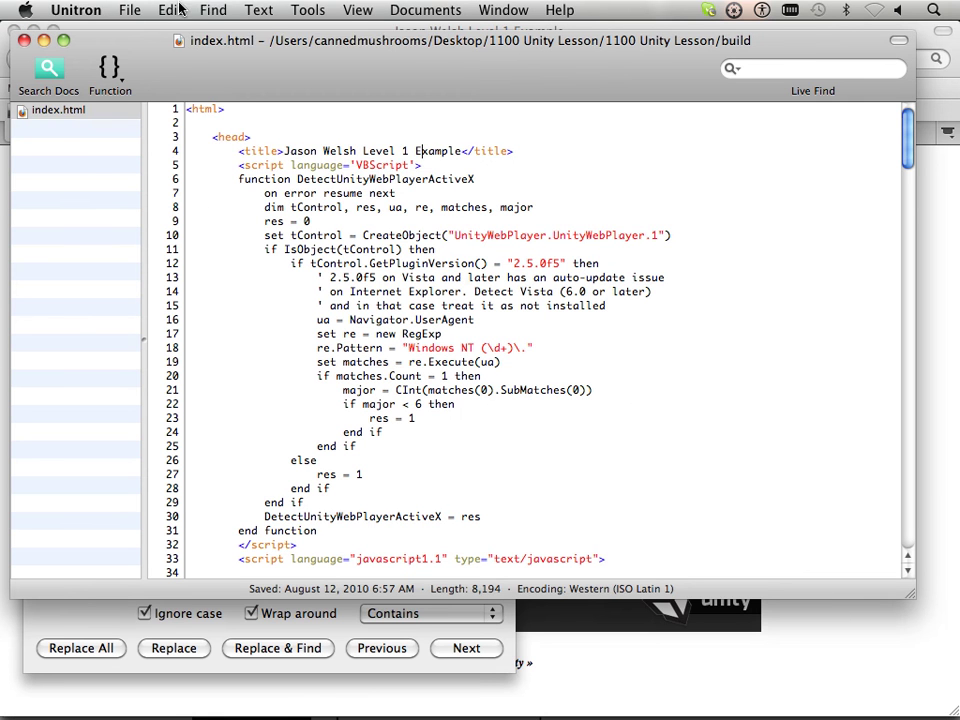
{"action": "left_click", "coordinate": [213, 9]}
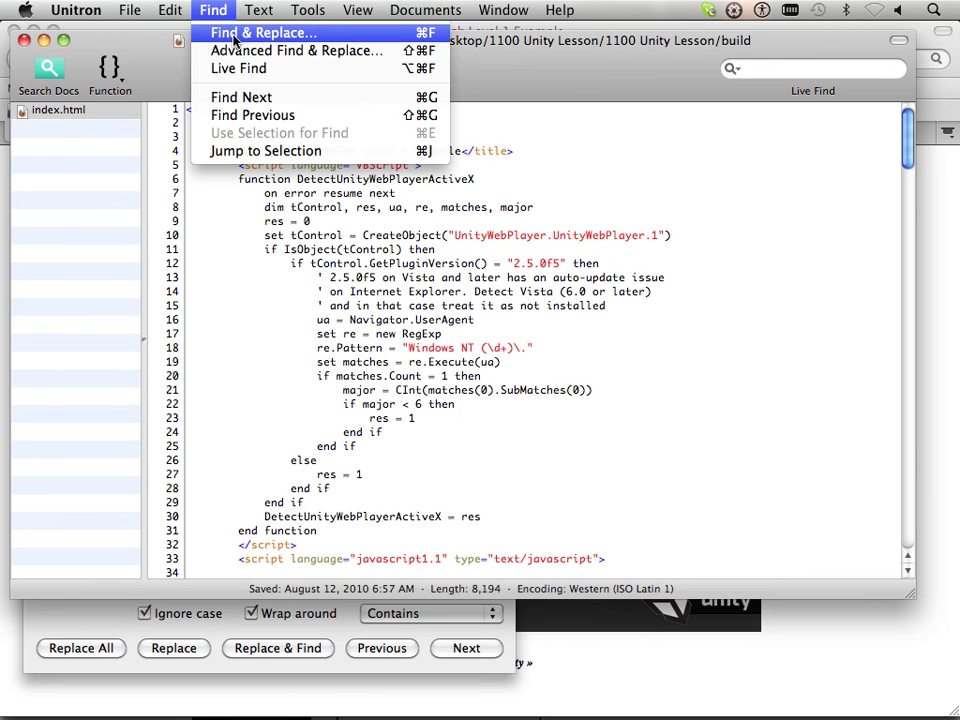
{"action": "left_click", "coordinate": [234, 36]}
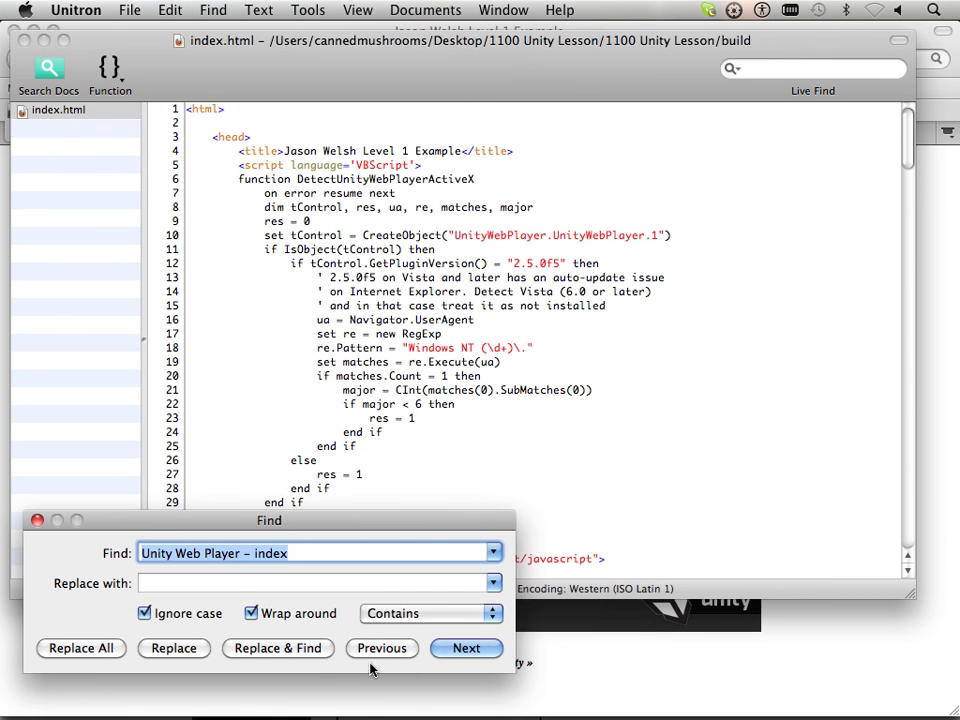
{"action": "left_click", "coordinate": [459, 152]}
{"action": "double_click", "coordinate": [459, 152]}
{"action": "left_click_drag", "start_coordinate": [459, 152], "coordinate": [285, 152]}
{"action": "key", "text": "super+c"}
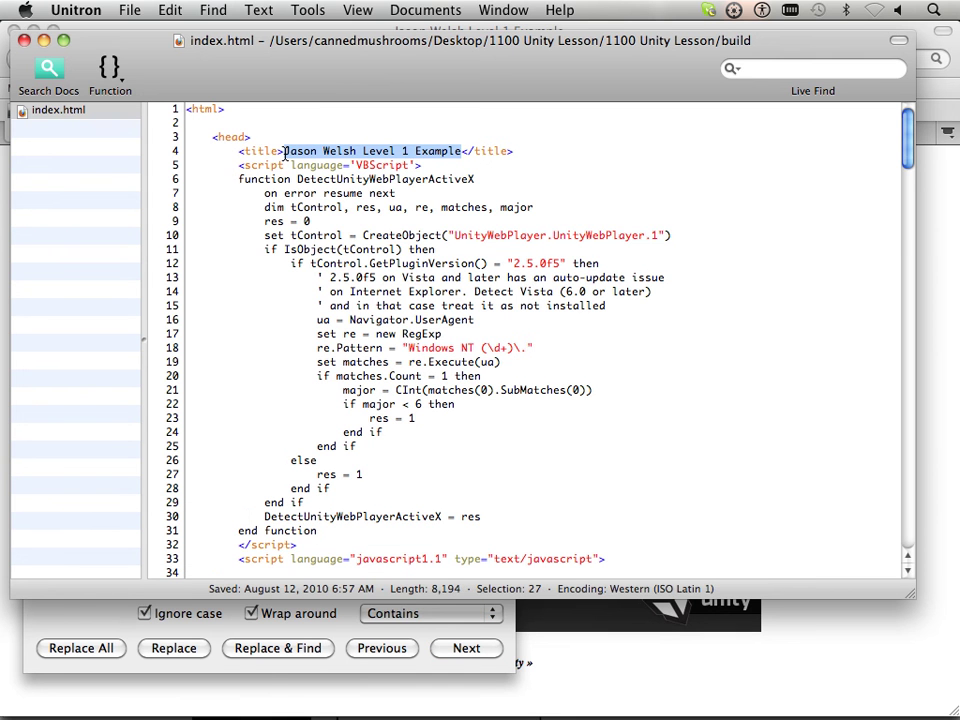
Step: Replace all 'Unity Web Player - index' text with the new title and save the file
{"action": "left_click", "coordinate": [215, 630]}
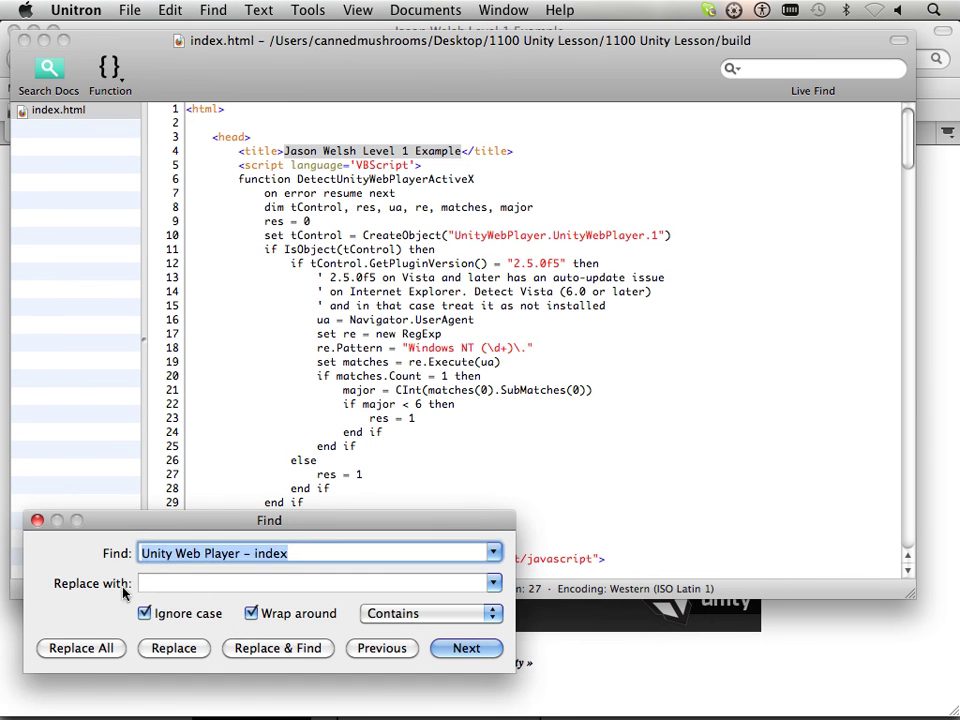
{"action": "key", "text": "super+v"}
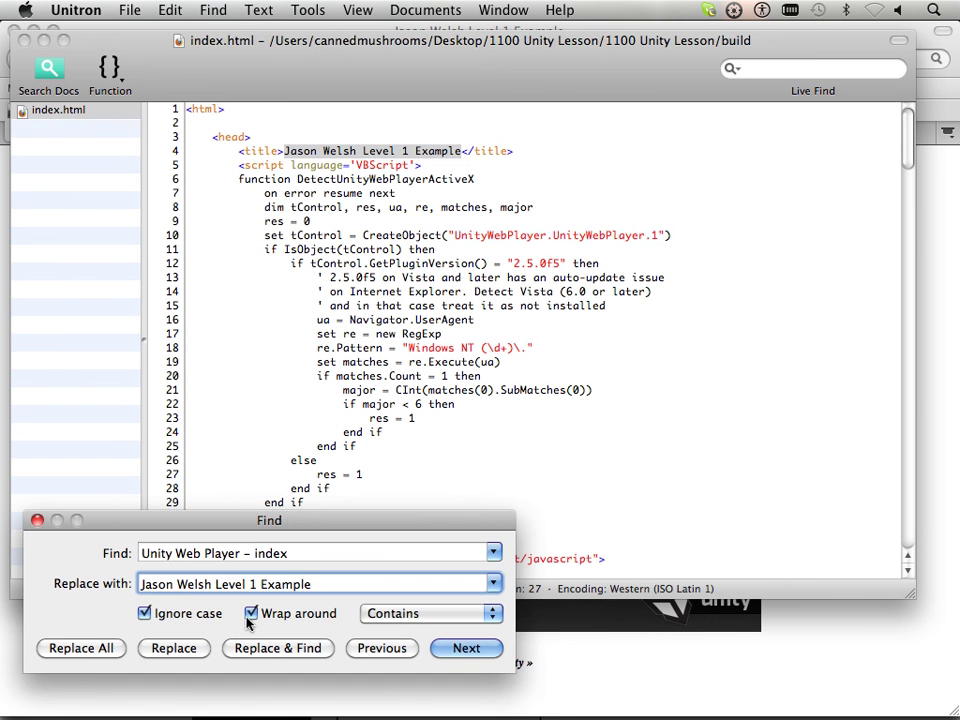
{"action": "left_click", "coordinate": [103, 647]}
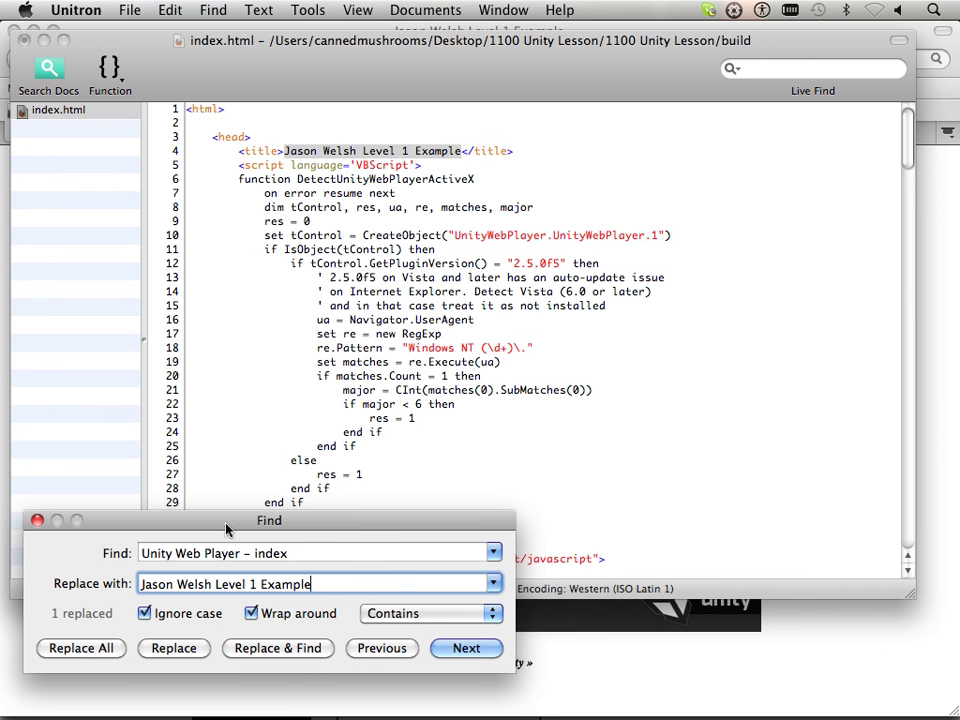
{"action": "left_click_drag", "start_coordinate": [252, 521], "coordinate": [163, 649]}
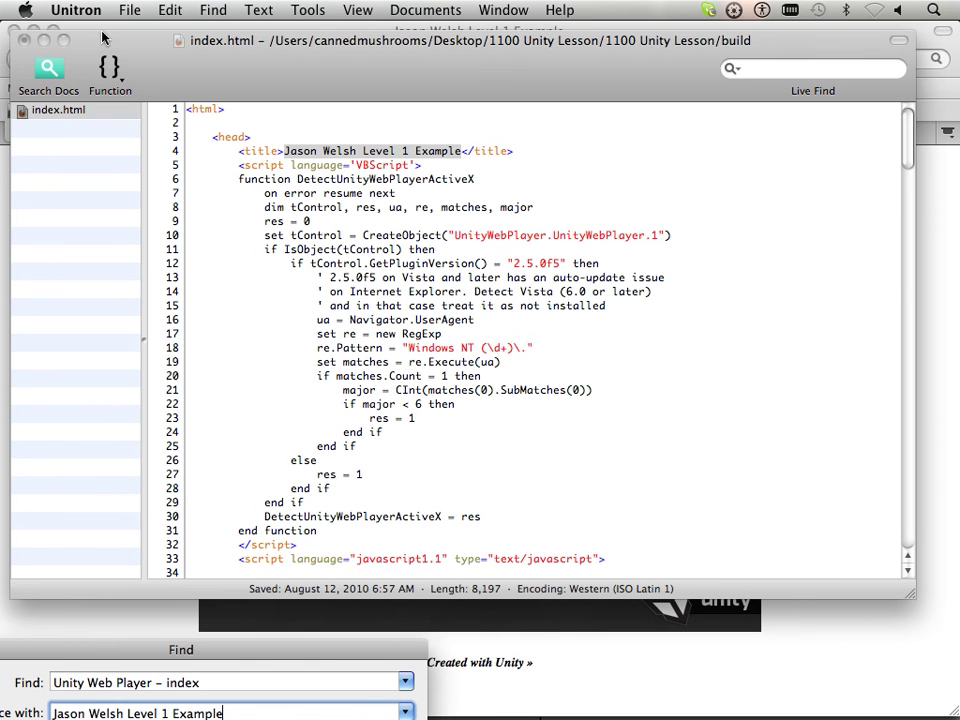
{"action": "left_click", "coordinate": [133, 12]}
{"action": "left_click", "coordinate": [176, 144]}
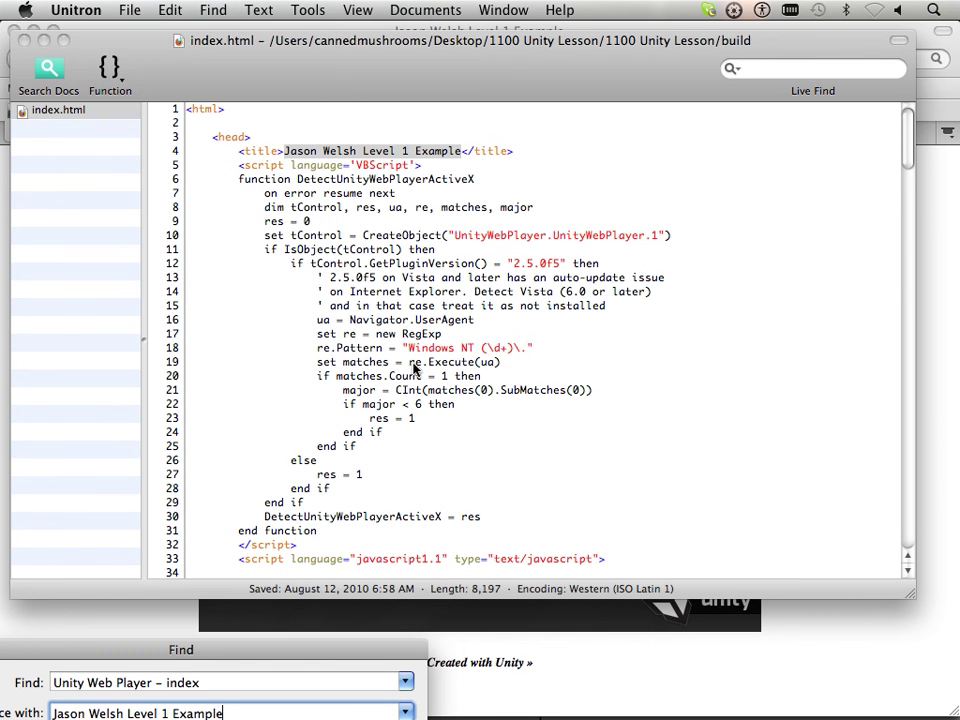
{"action": "left_click", "coordinate": [600, 672]}
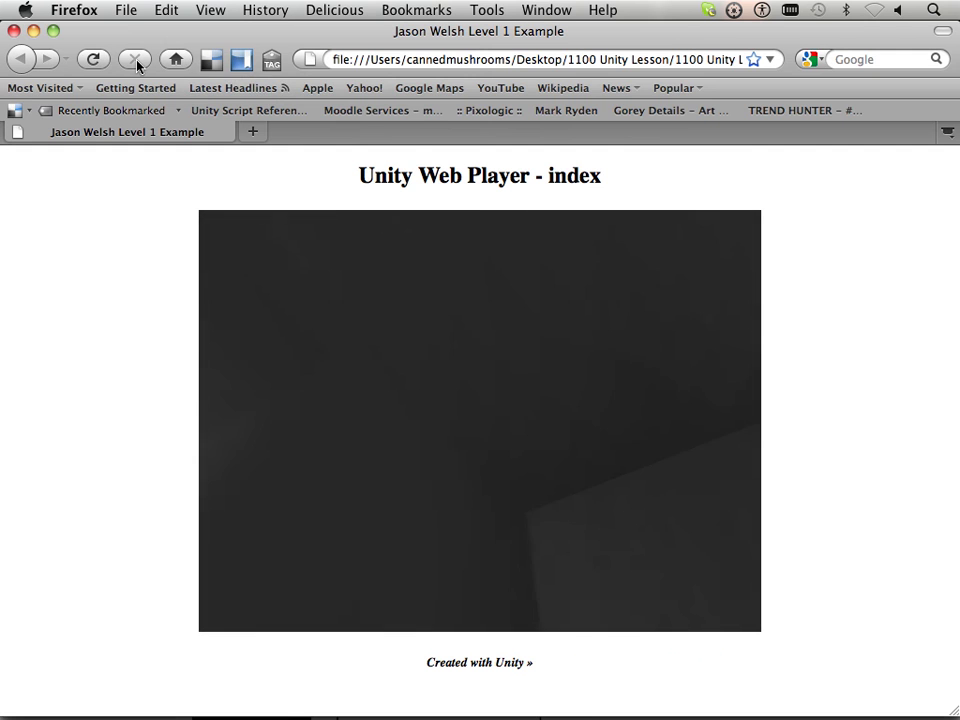
Step: Reload the retitled page, walk down the lit corridor with W, then close the window
{"action": "left_click", "coordinate": [88, 60]}
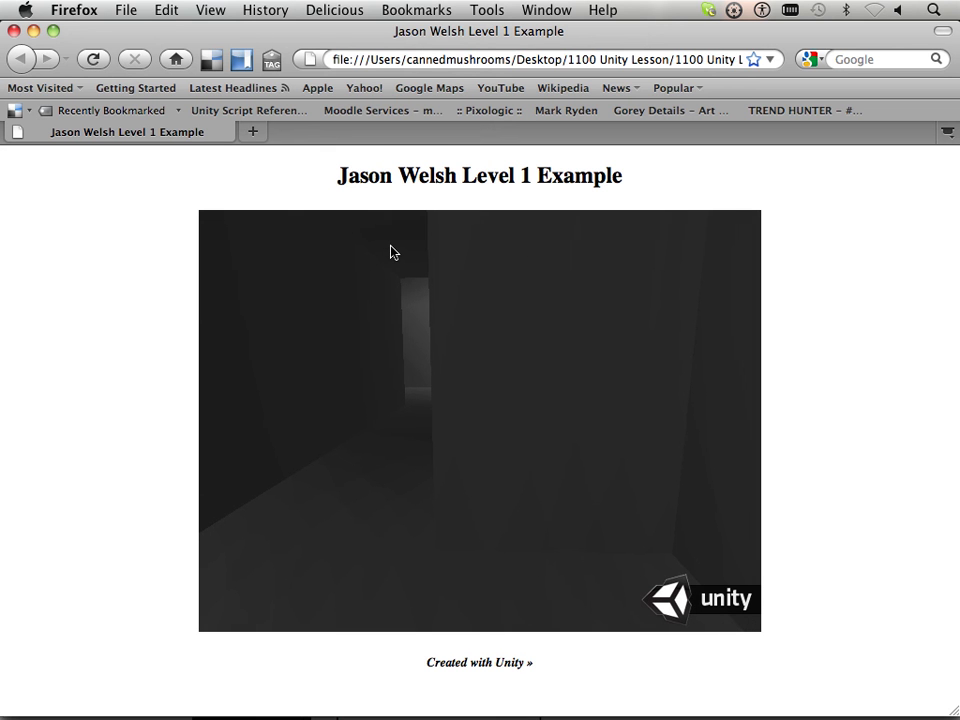
{"action": "key", "text": "w"}
{"action": "key", "text": "w"}
{"action": "key", "text": "w"}
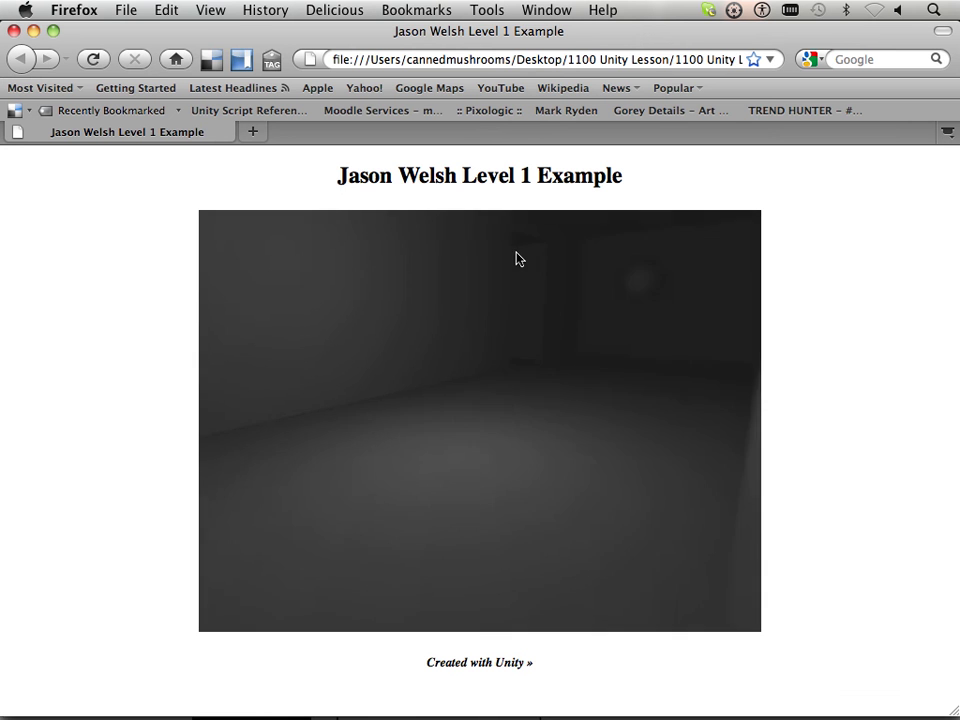
{"action": "key", "text": "w"}
{"action": "key", "text": "w"}
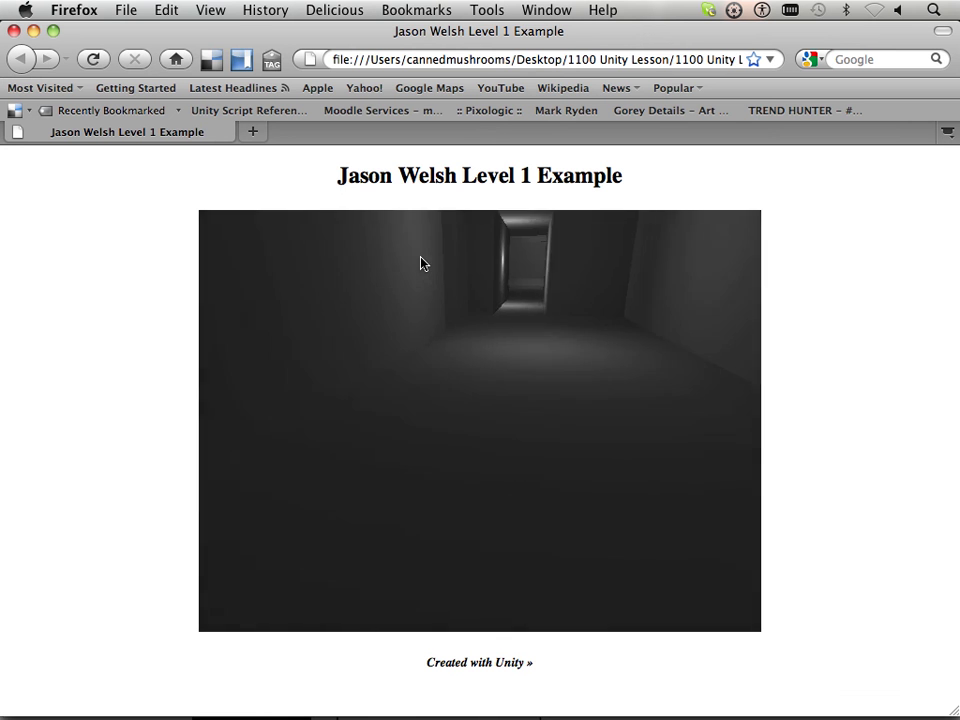
{"action": "key", "text": "w"}
{"action": "key", "text": "w"}
{"action": "key", "text": "w"}
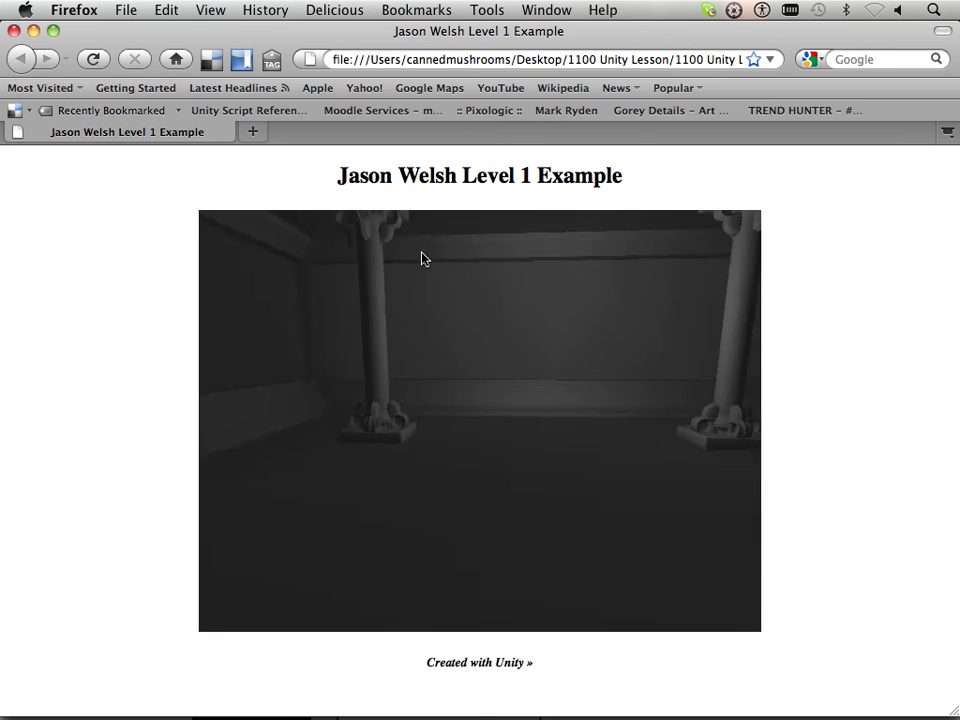
{"action": "key", "text": "w"}
{"action": "key", "text": "w"}
{"action": "key", "text": "w"}
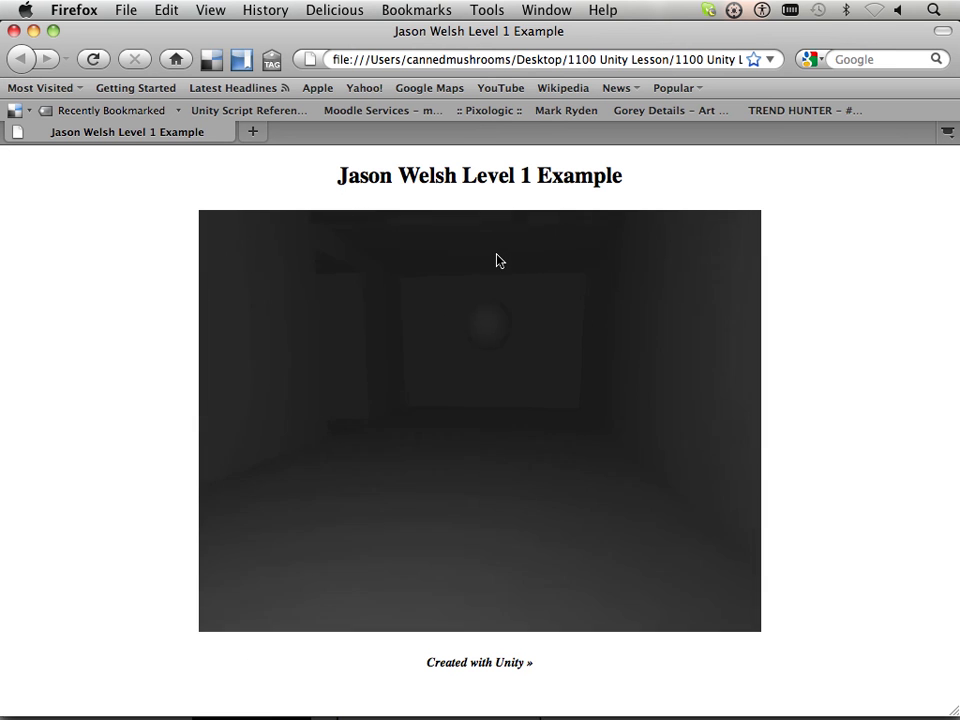
{"action": "left_click", "coordinate": [14, 33]}
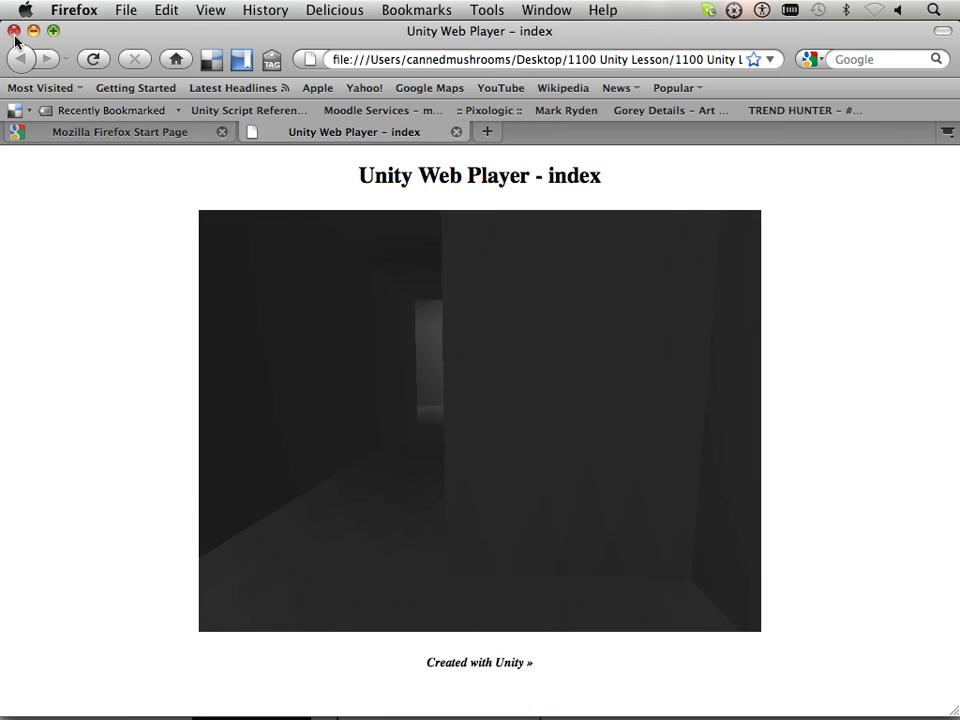
Step: Bring the Finder window forward, showing the 1100 Unity Lesson folder's contents
{"action": "mouse_move", "coordinate": [201, 700]}
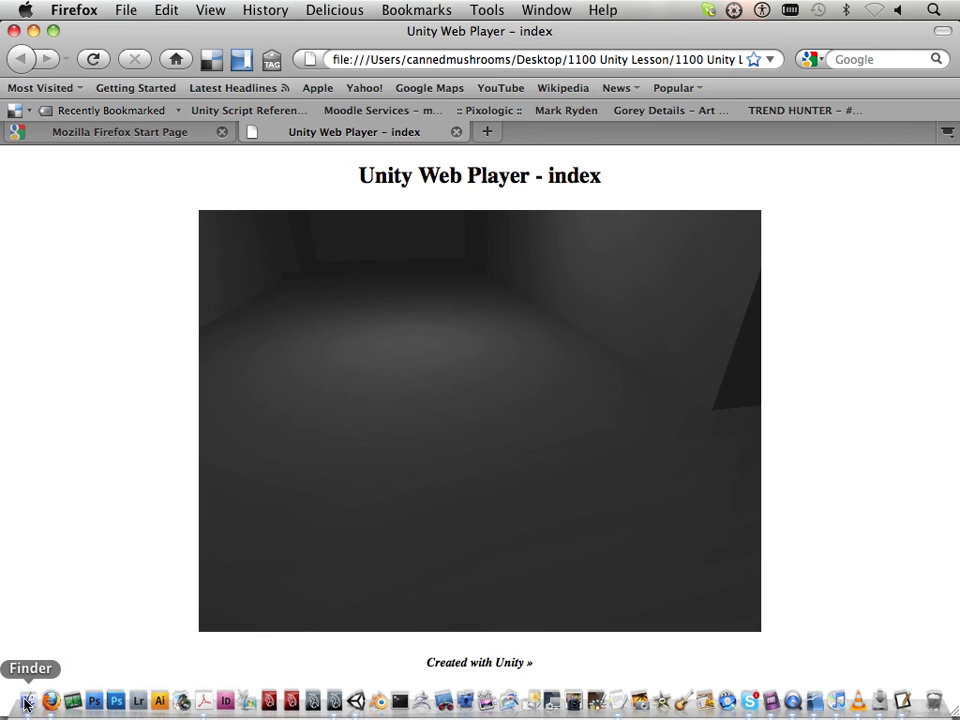
{"action": "right_click", "coordinate": [26, 703]}
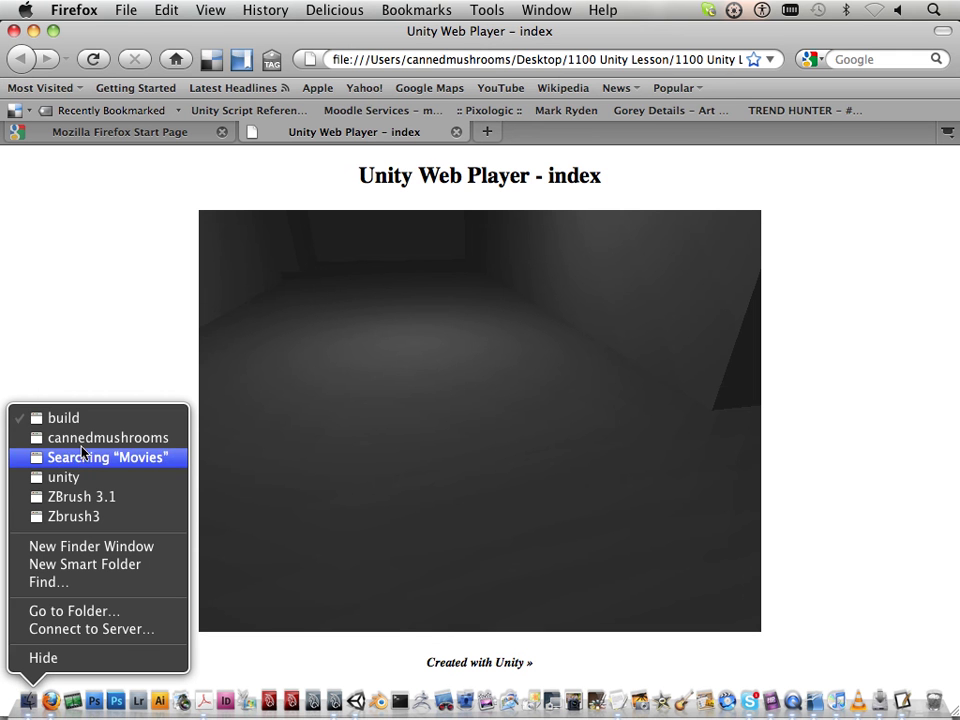
{"action": "left_click", "coordinate": [82, 427]}
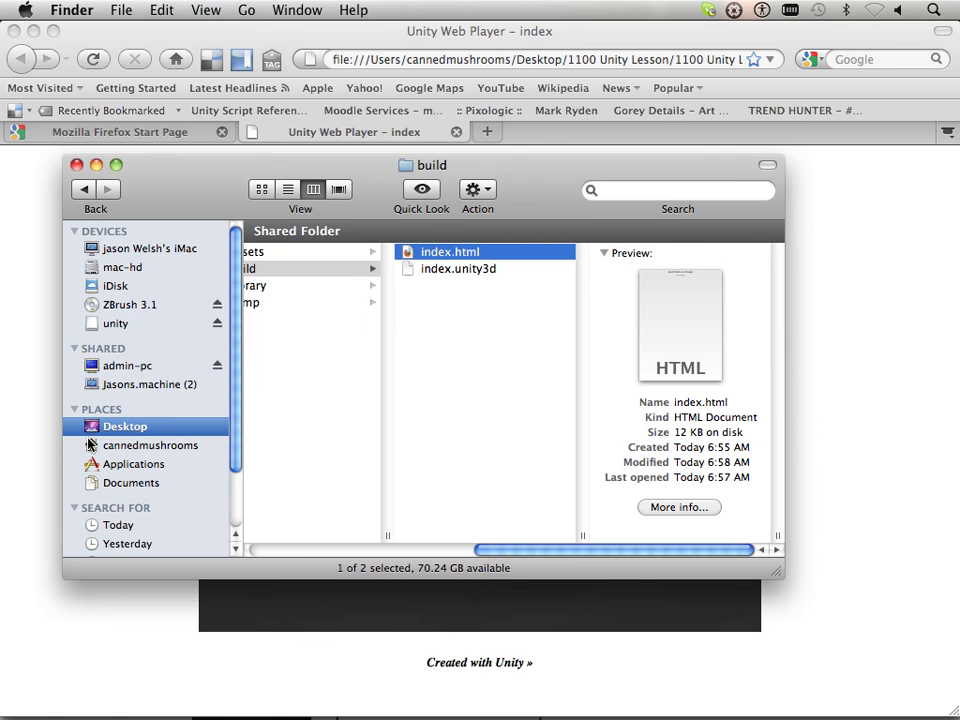
{"action": "left_click_drag", "start_coordinate": [570, 553], "coordinate": [444, 540]}
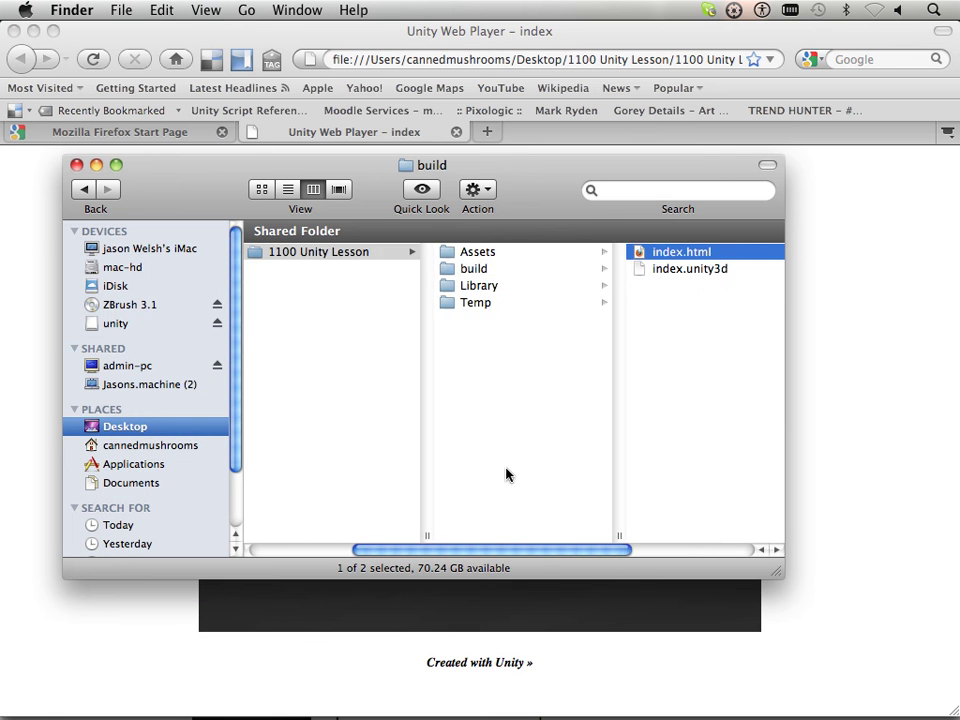
{"action": "left_click", "coordinate": [508, 467]}
Step: Compress the build folder into build.zip and rename it to the author's name plus 'unity.zip'
{"action": "right_click", "coordinate": [476, 276]}
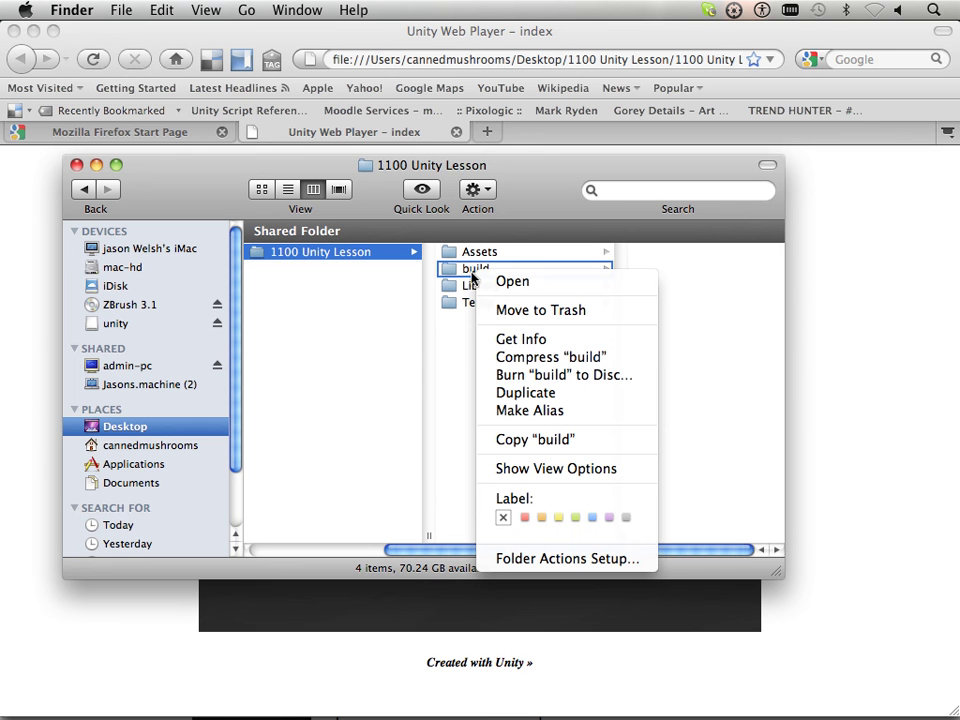
{"action": "left_click", "coordinate": [524, 361]}
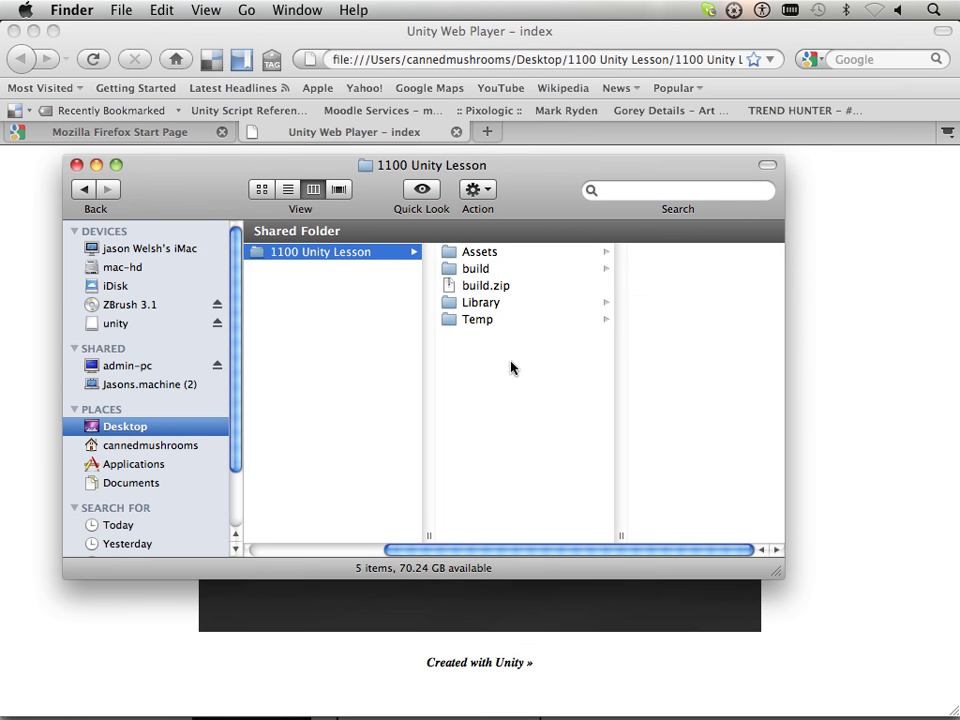
{"action": "left_click", "coordinate": [477, 289]}
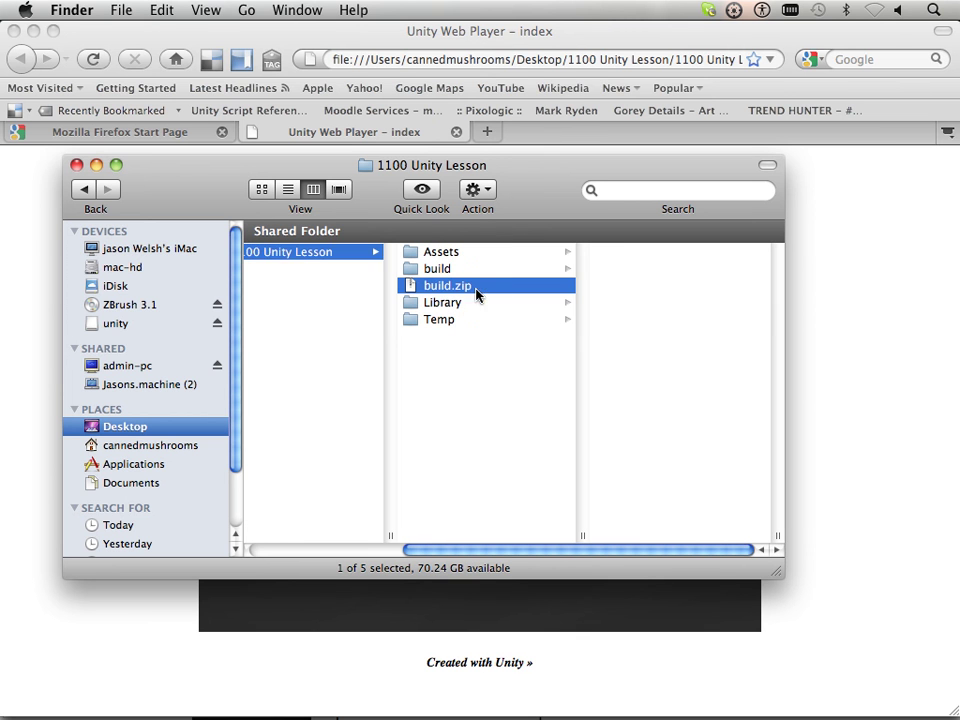
{"action": "left_click", "coordinate": [436, 290]}
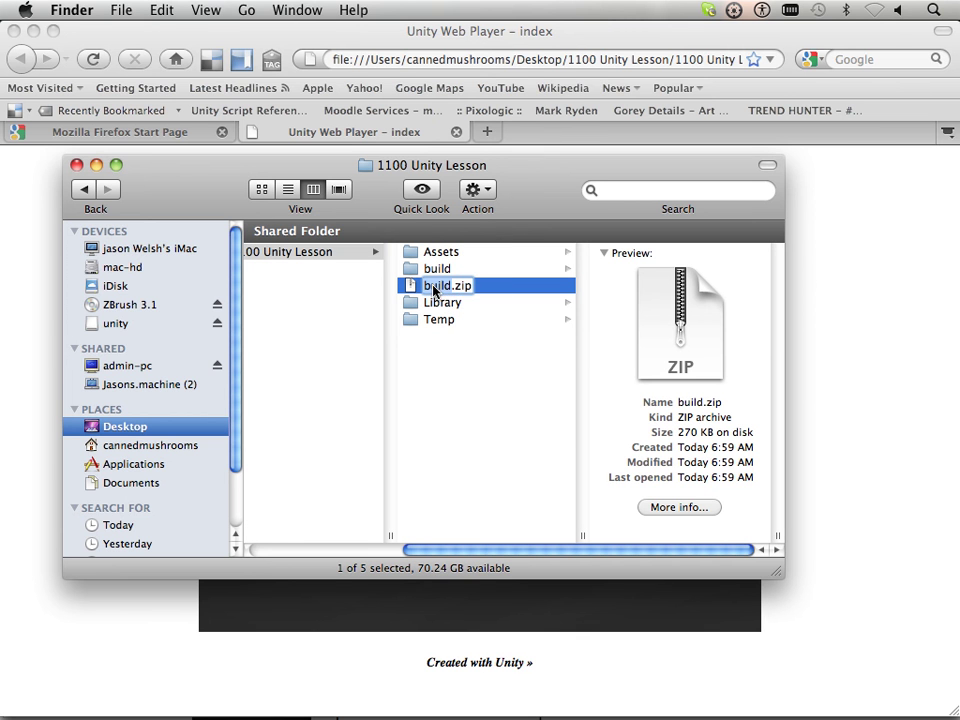
{"action": "type", "text": "jason welsh "}
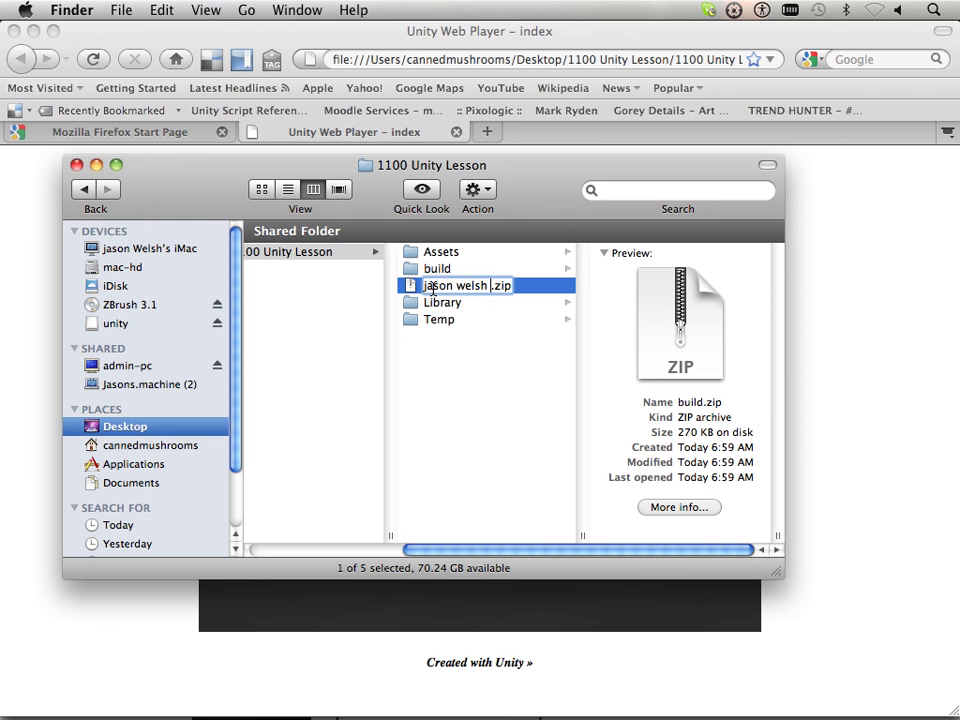
{"action": "type", "text": "unity"}
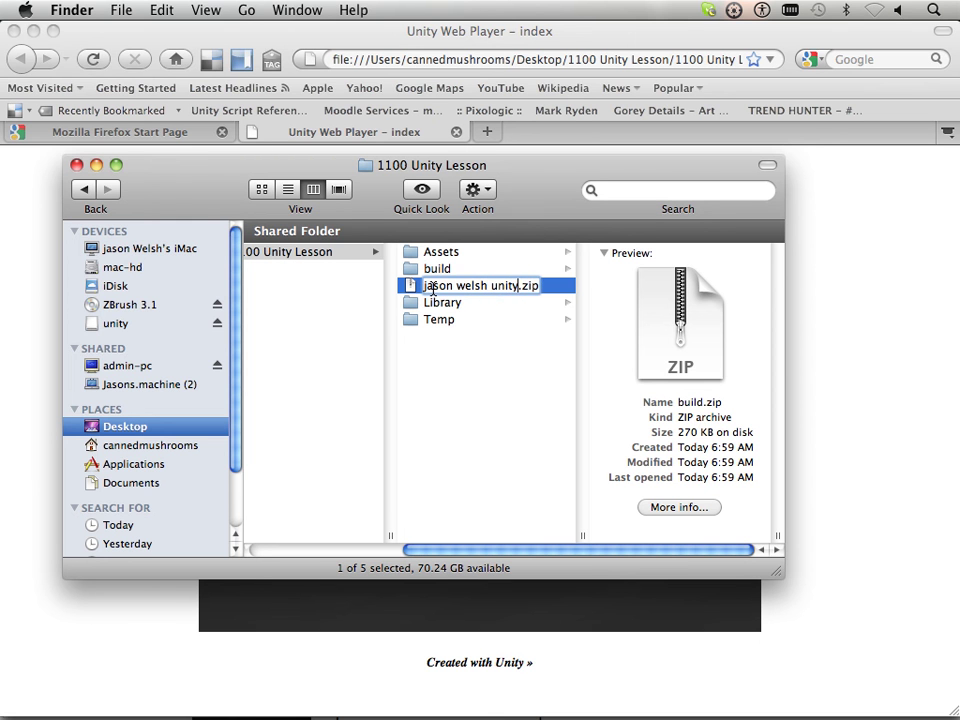
{"action": "key", "text": "Return"}
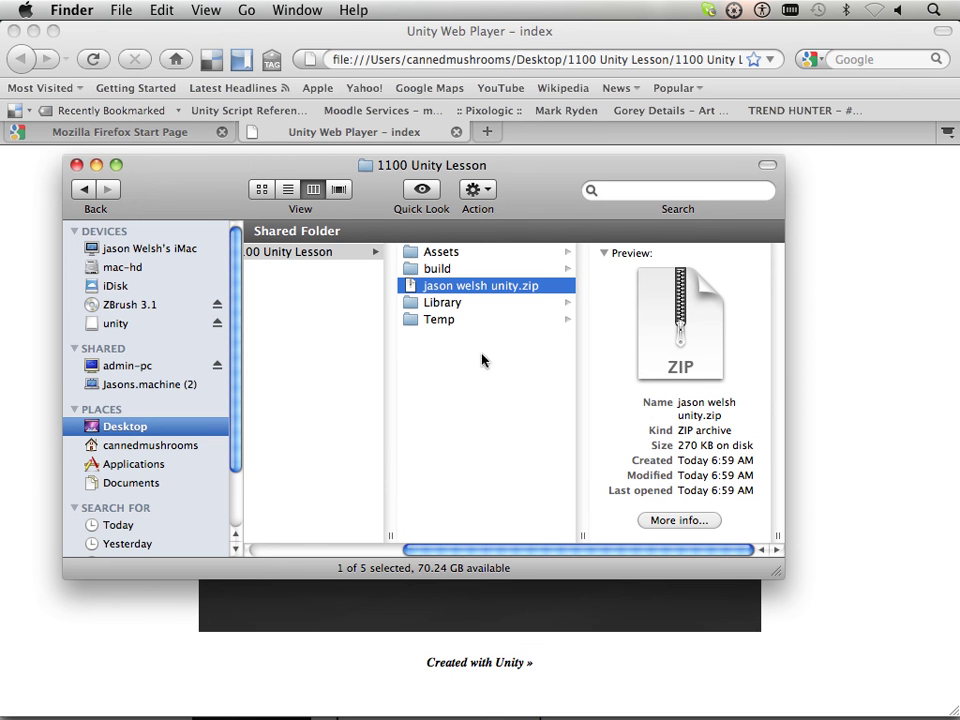
Step: Open the build folder and select both index.html and index.unity3d
{"action": "left_click", "coordinate": [462, 269]}
{"action": "left_click_drag", "start_coordinate": [669, 315], "coordinate": [602, 243]}
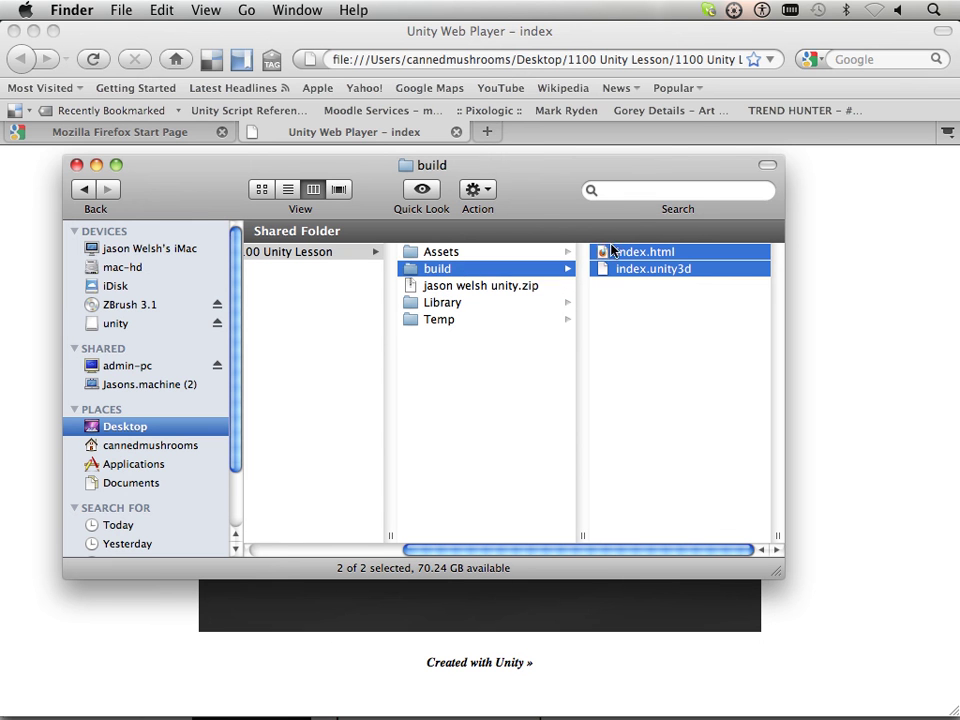